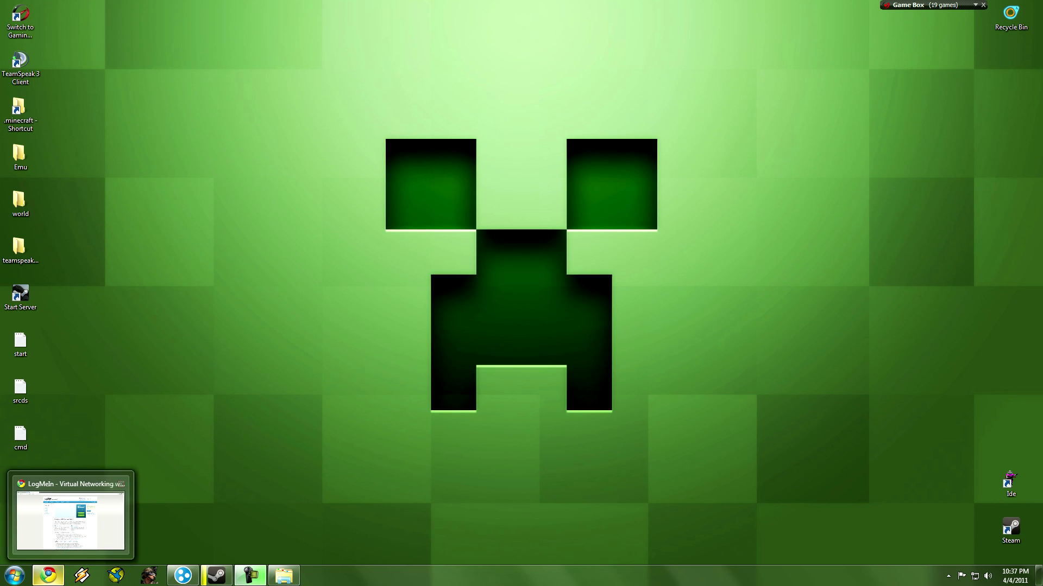
Bring Chrome back up on the srcds.com 'Install: Windows' Source dedicated server tutorial tab.
click(48, 575)
key(ctrl+Tab)
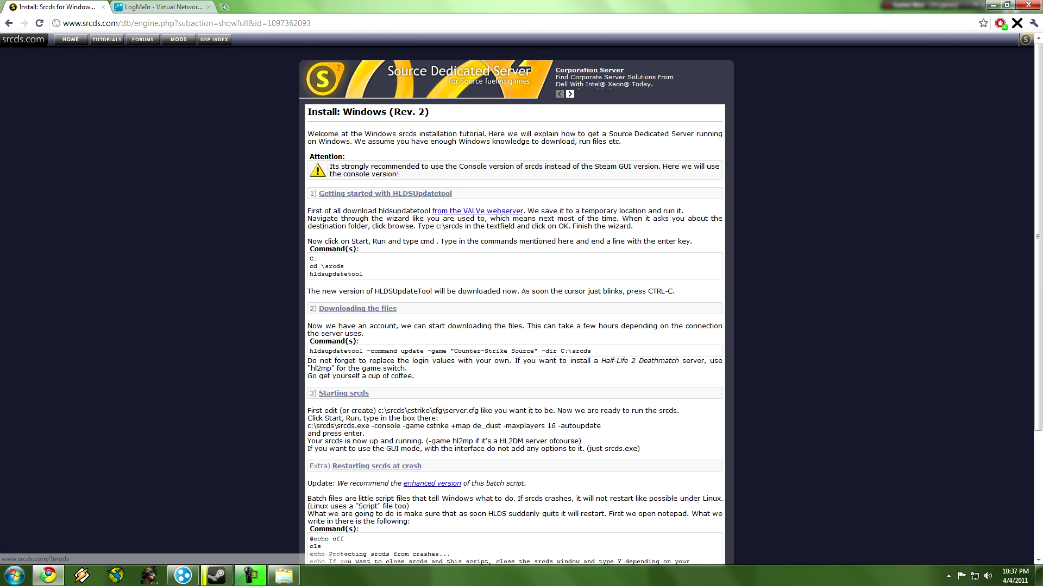
Download hldsupdatetool.exe from the VALVe webserver link and run it past the security warning.
drag(118, 23, 311, 23)
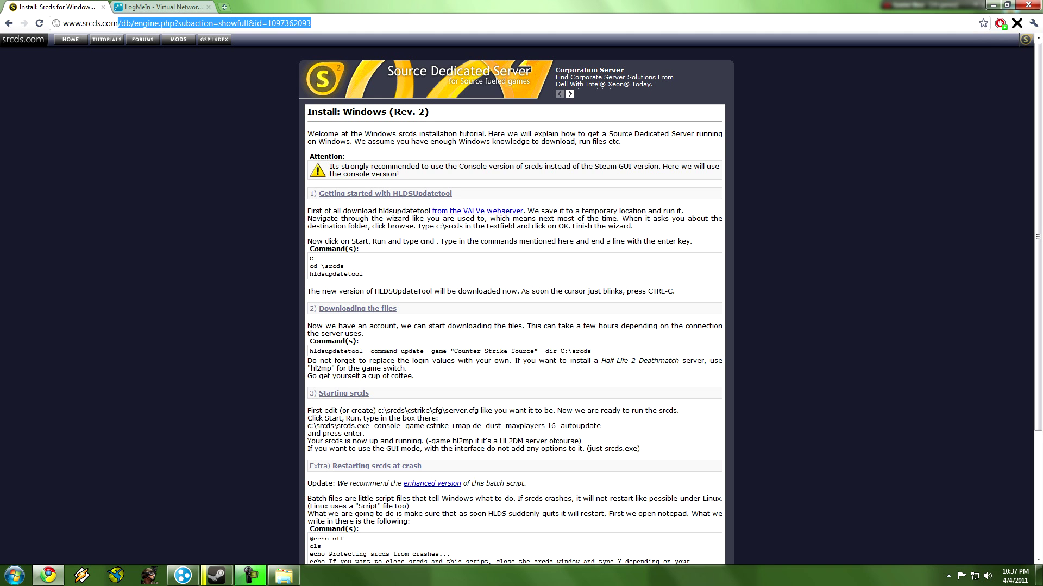
key(BackSpace)
key(Return)
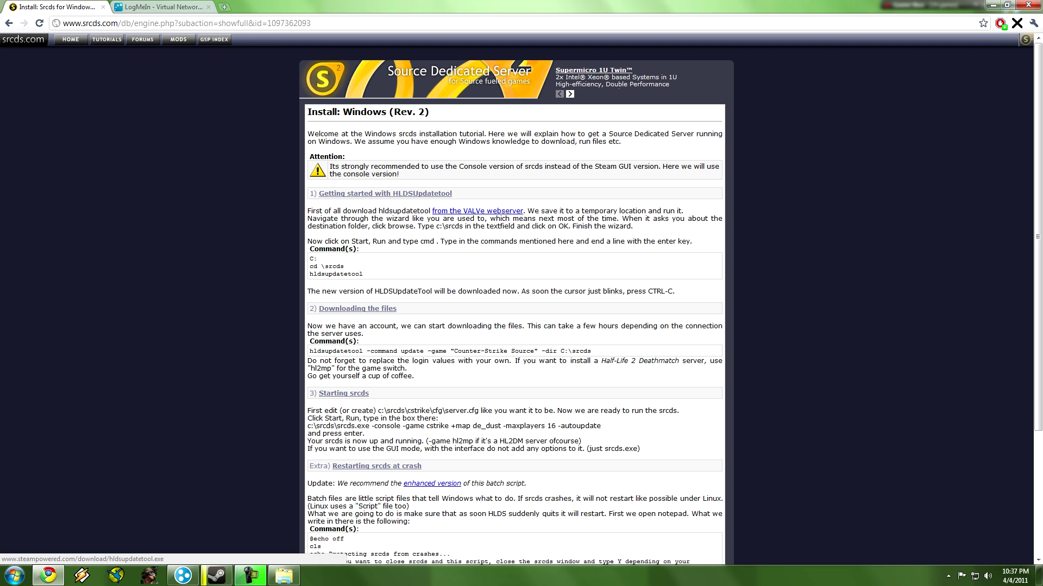
click(477, 210)
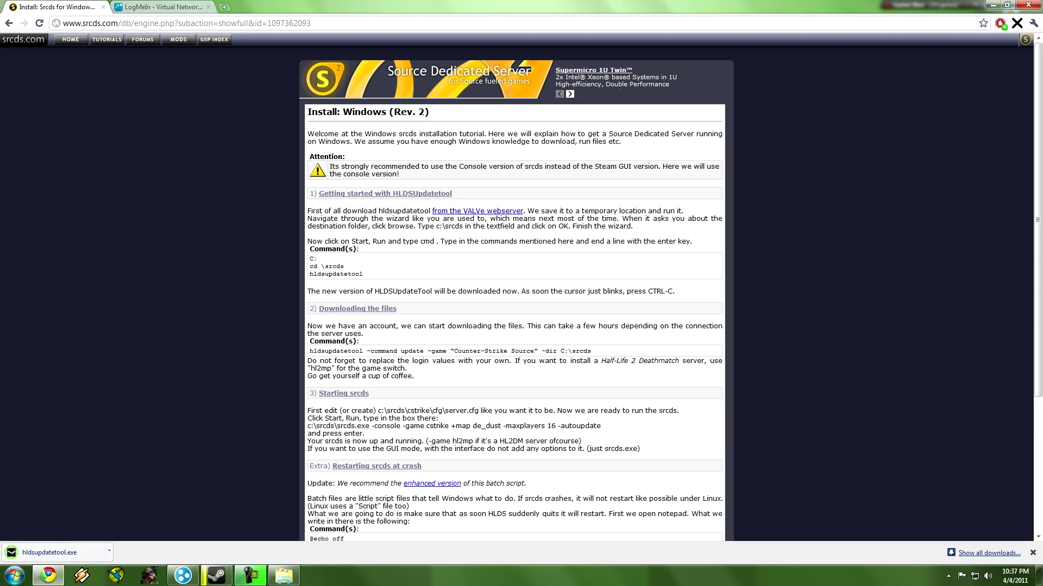
key(alt+r)
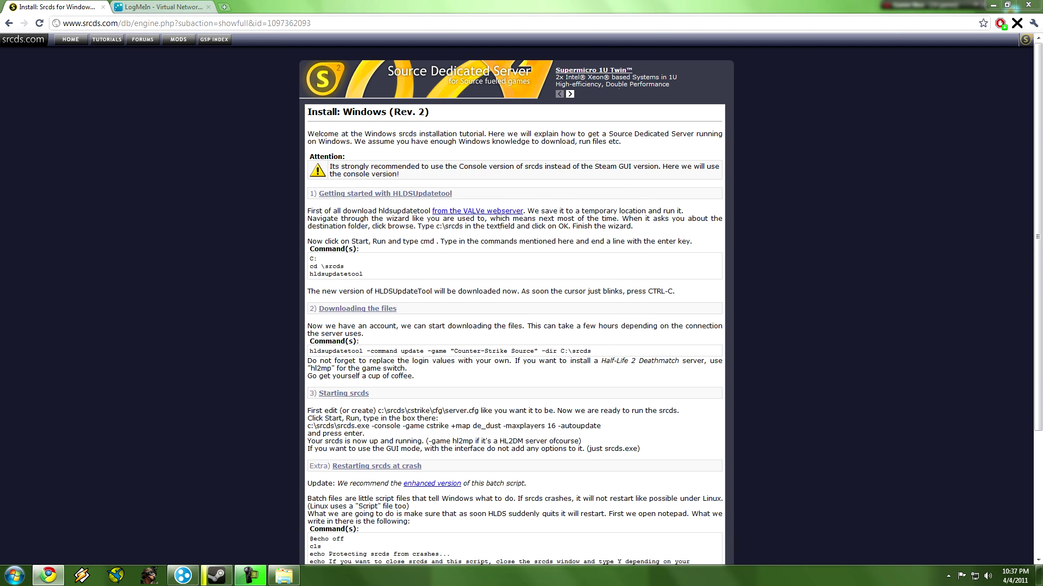
Accept the Steam Subscriber Agreement in the HLDS Update Tool installer and browse for a destination.
key(Return)
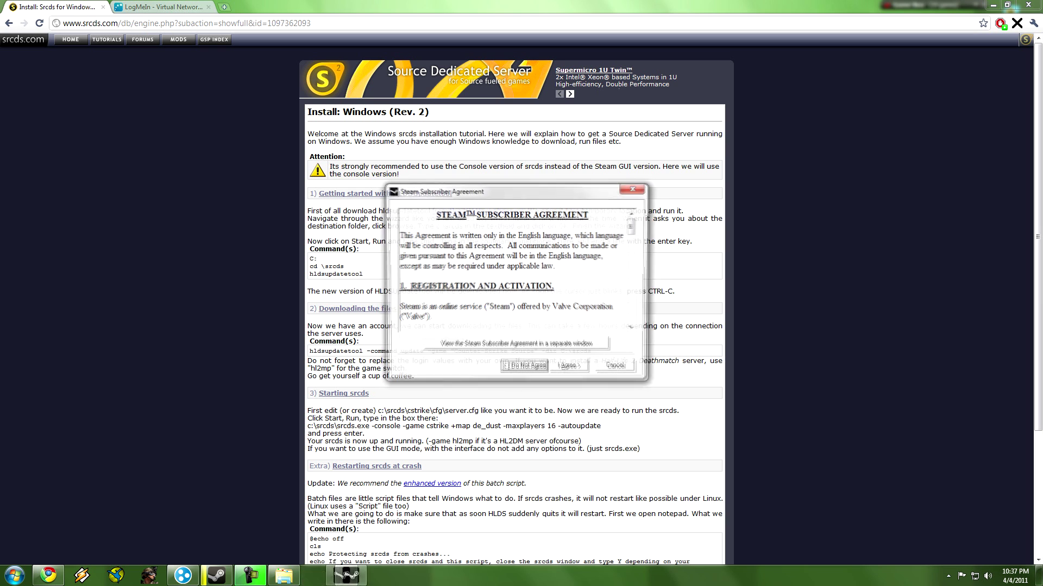
key(Tab)
key(Return)
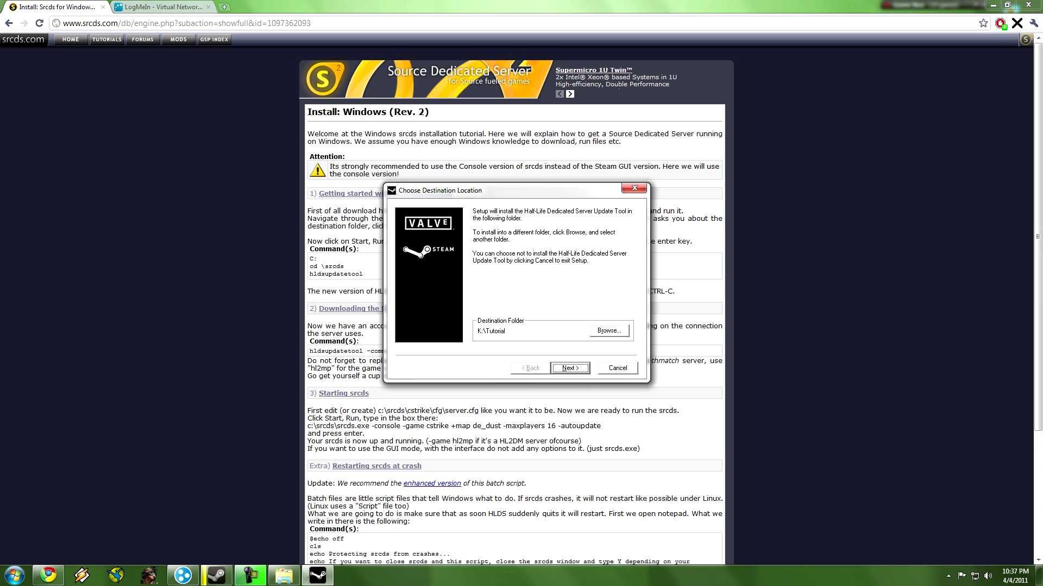
key(alt+r)
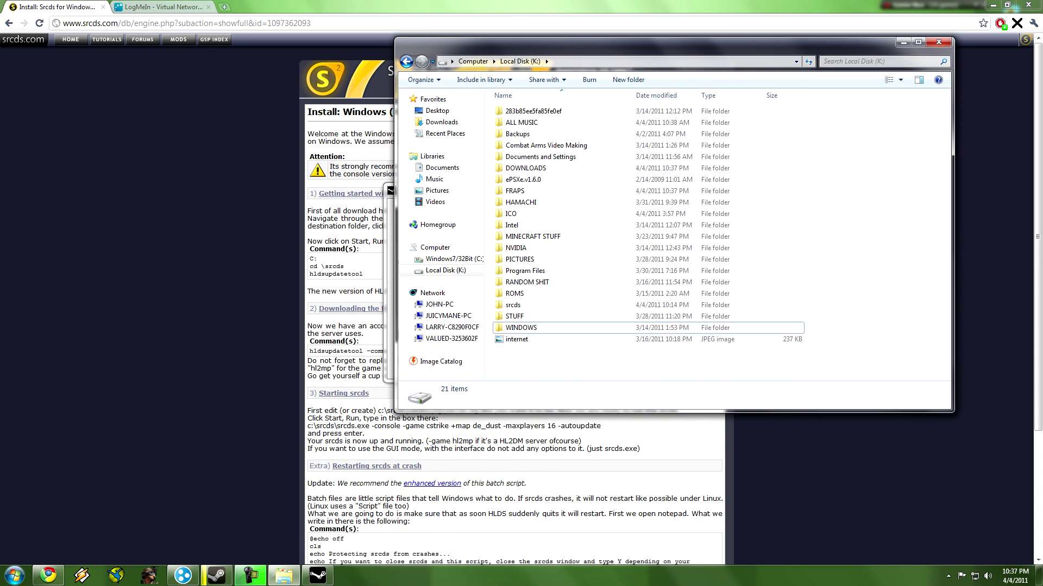
Create a new folder named Tut on Local Disk (K:).
key(alt+Up)
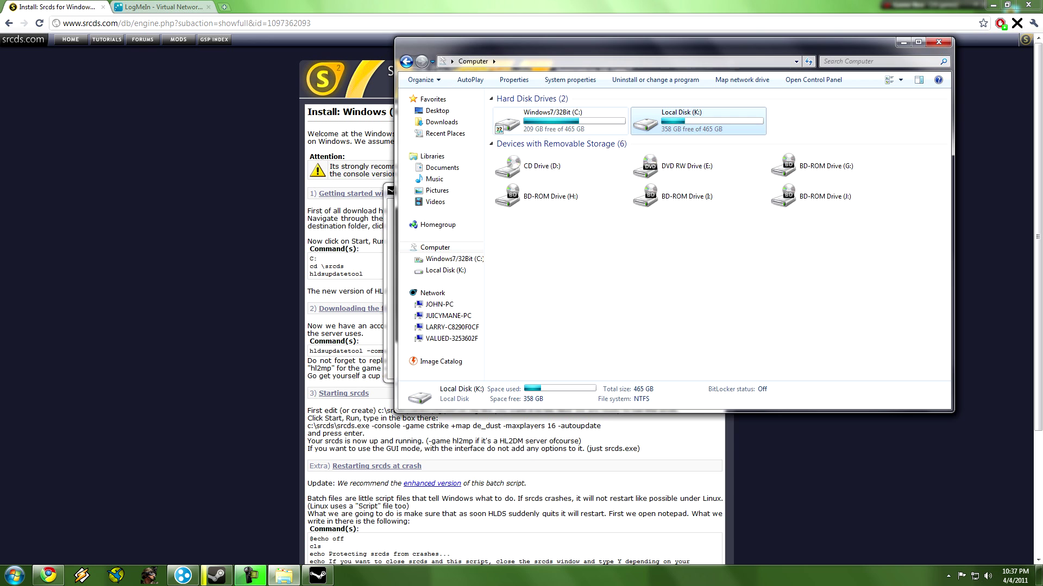
key(Return)
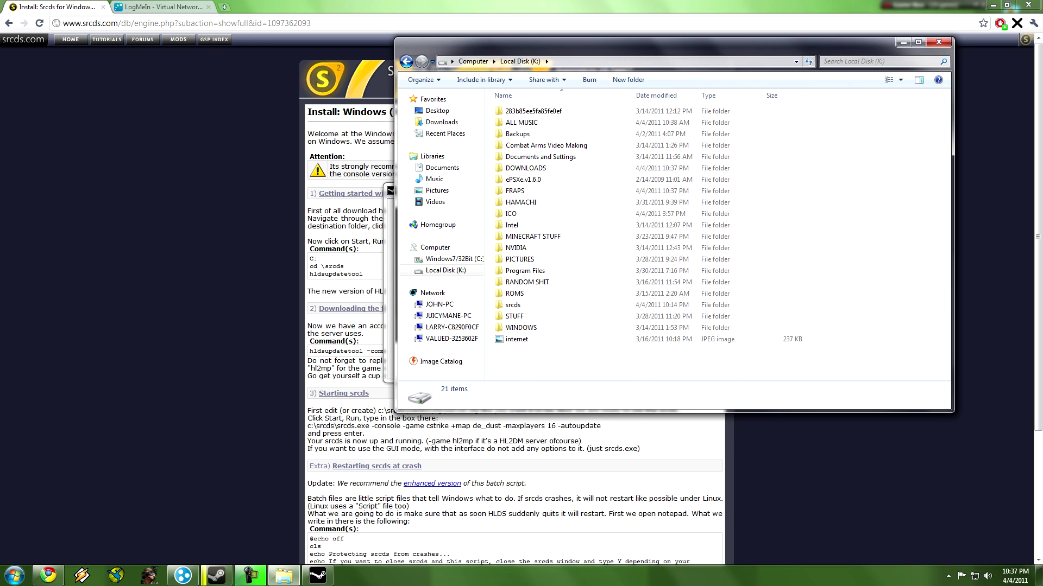
right_click(524, 359)
mouse_move(597, 520)
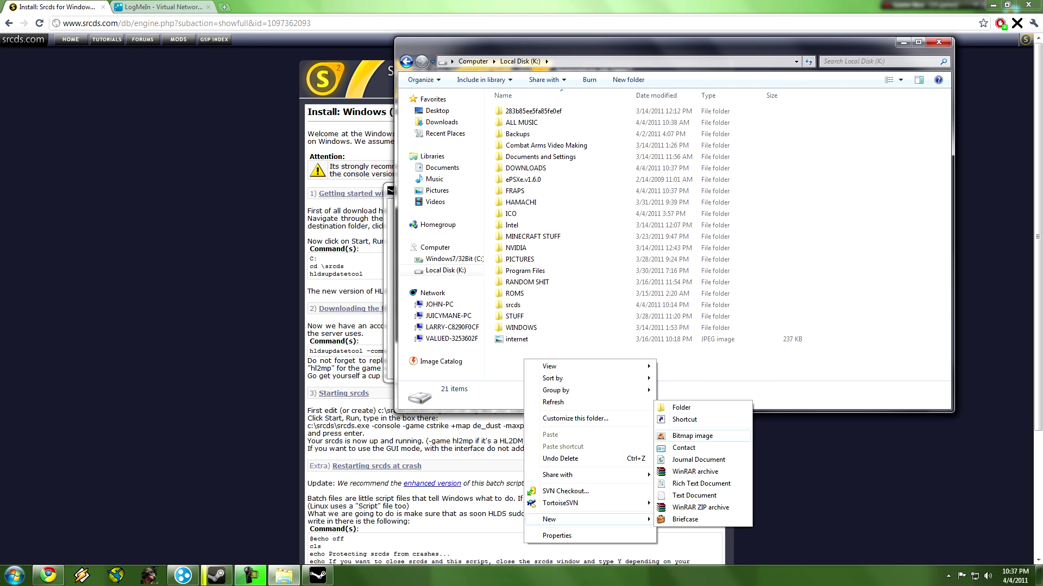
click(681, 407)
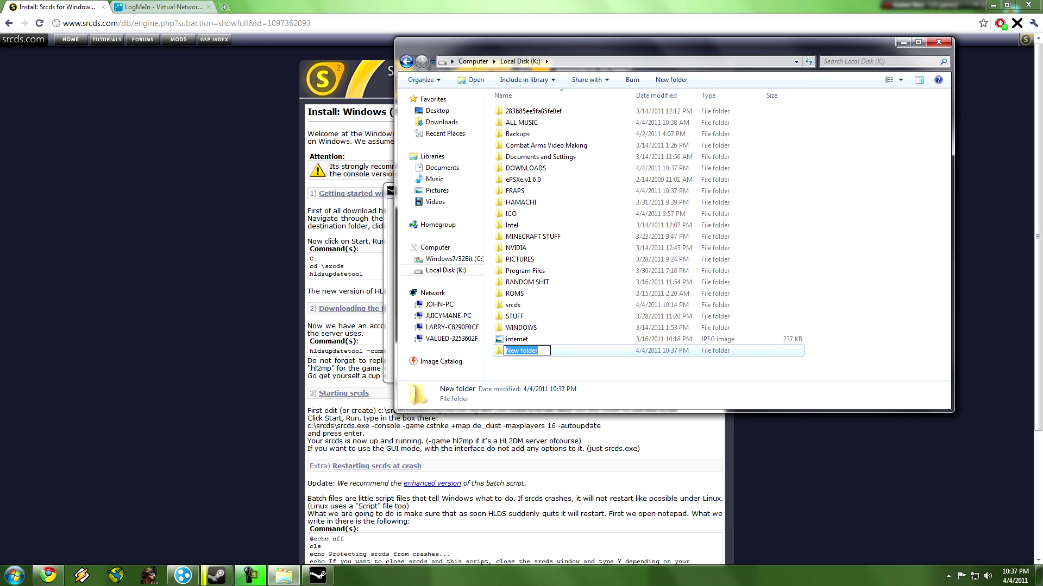
text(Tuto)
key(BackSpace)
key(Return)
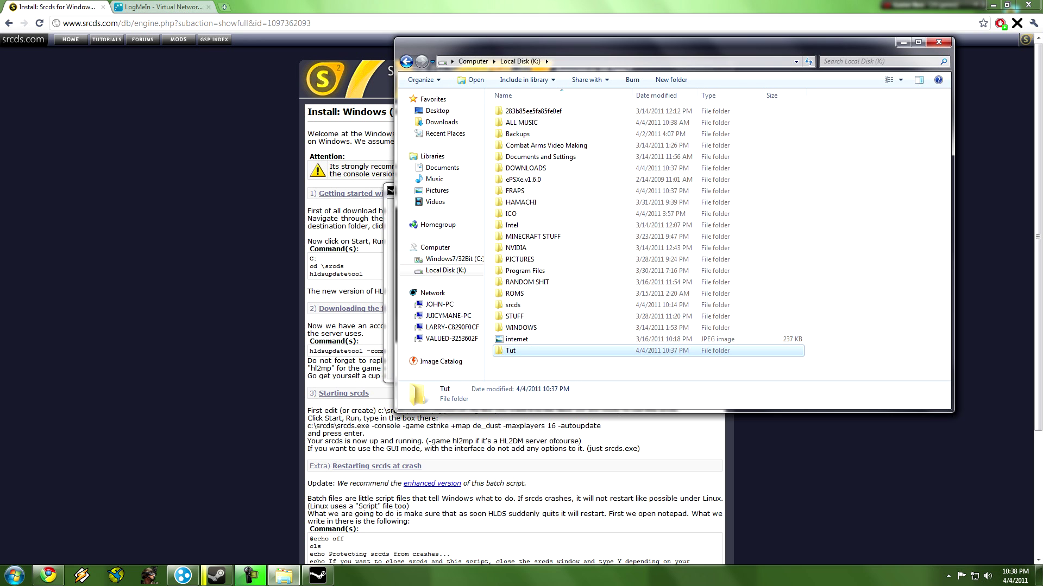
click(938, 42)
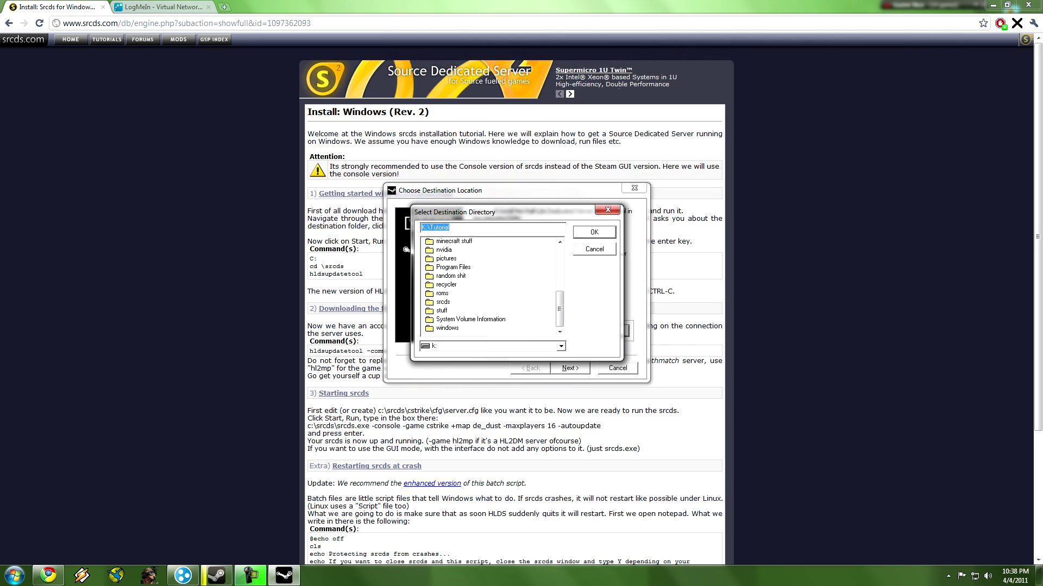
Choose K:\Tut as the HLDS Update Tool's install folder.
key(Escape)
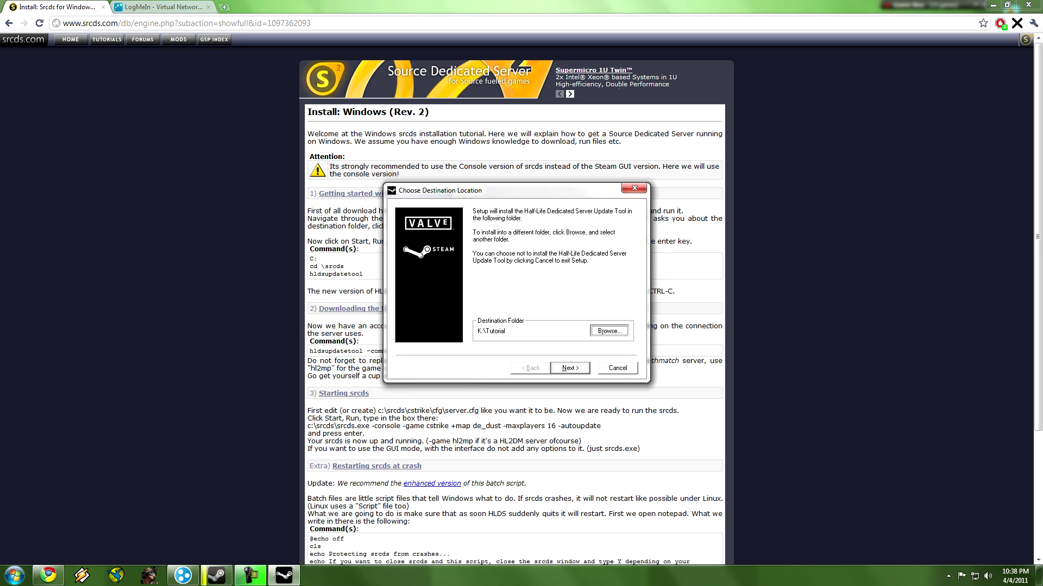
key(Return)
click(450, 302)
scroll(489, 285, down, 5)
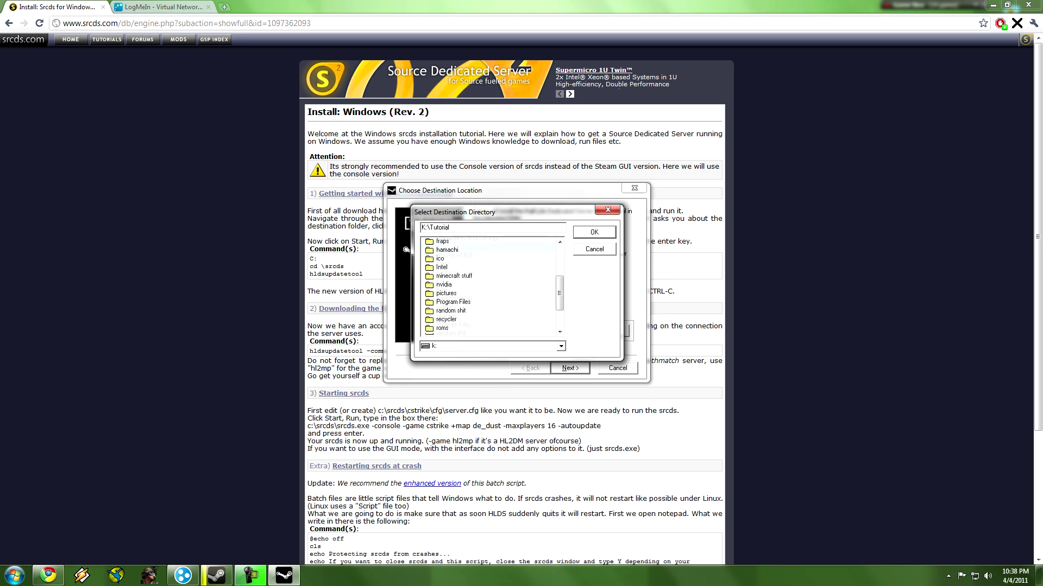
click(440, 319)
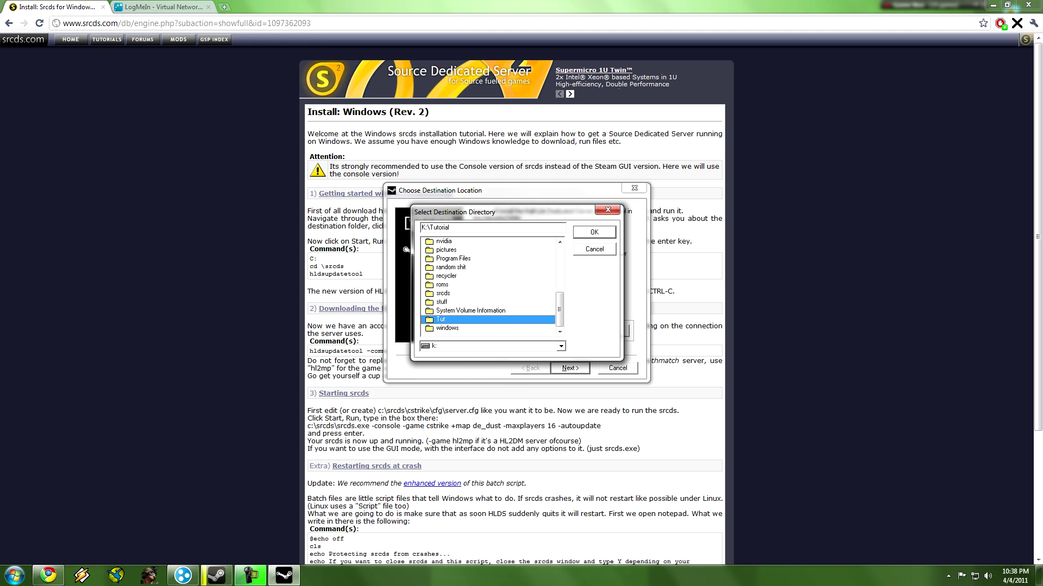
double_click(441, 319)
key(Return)
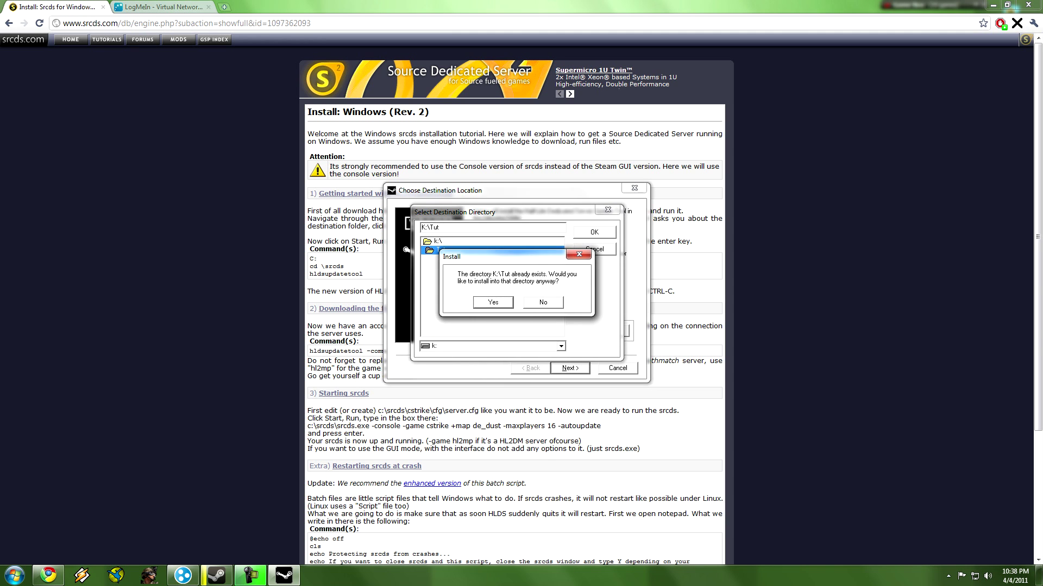
Confirm the existing folder, run the installation to completion, and show the desktop.
key(Return)
key(Return)
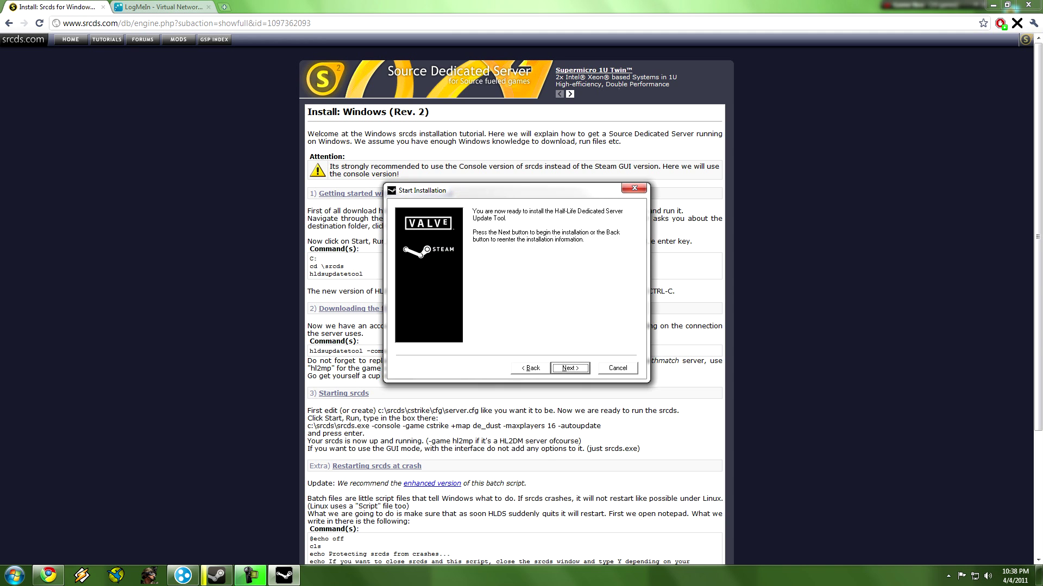
key(Return)
key(Return)
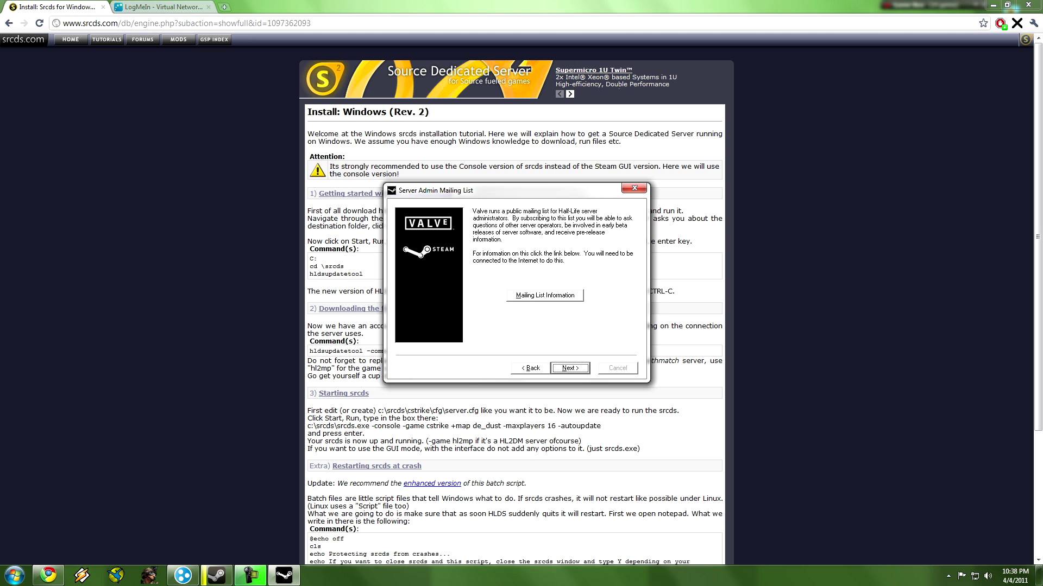
key(Return)
key(space)
key(Return)
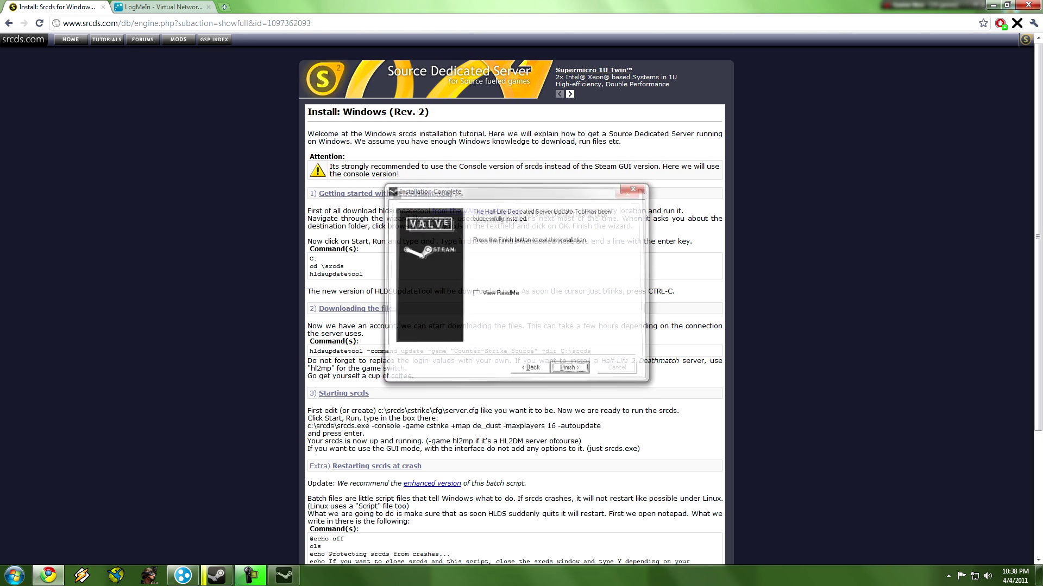
key(super+d)
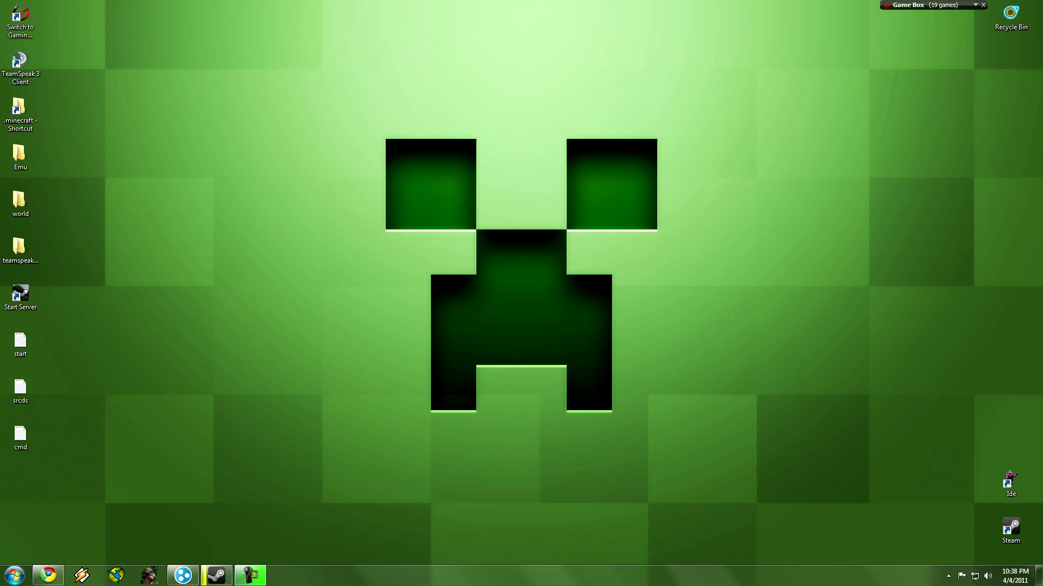
Go to K:\Tut and run HldsUpdateTool.exe once so it updates itself to version 44.
key(super)
key(Up)
key(Return)
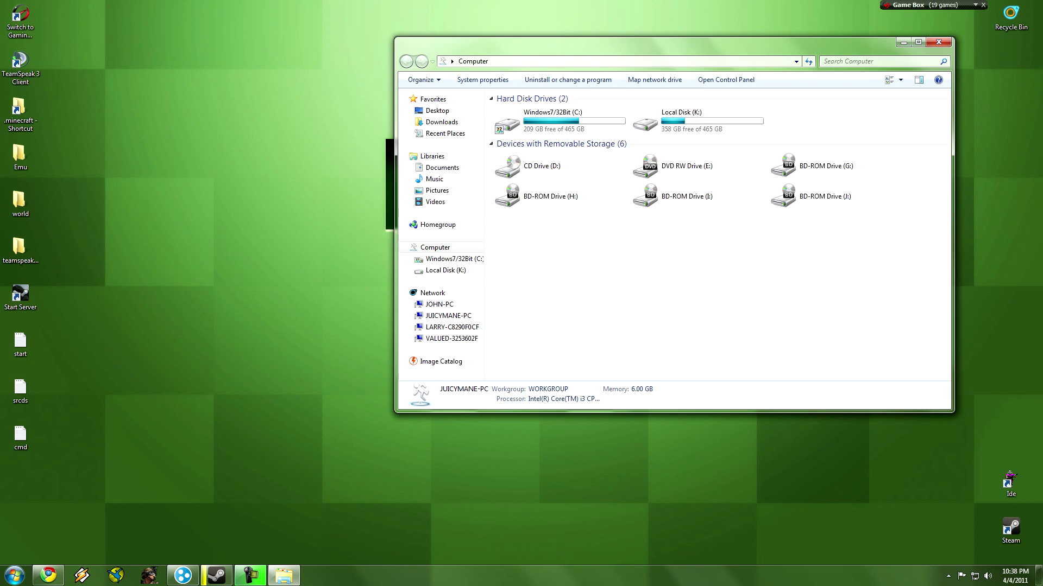
key(Right)
key(Return)
double_click(511, 327)
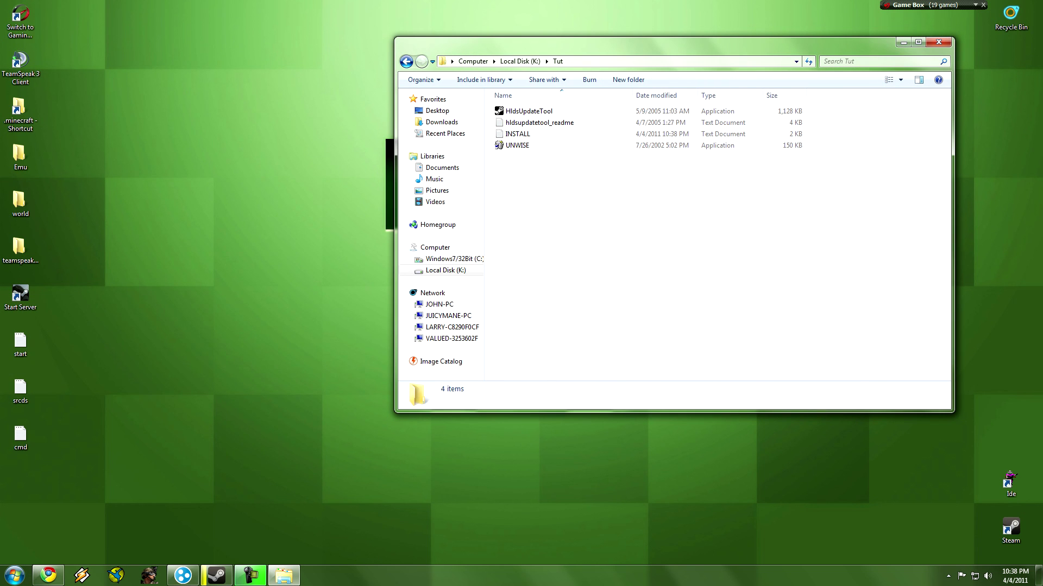
double_click(528, 111)
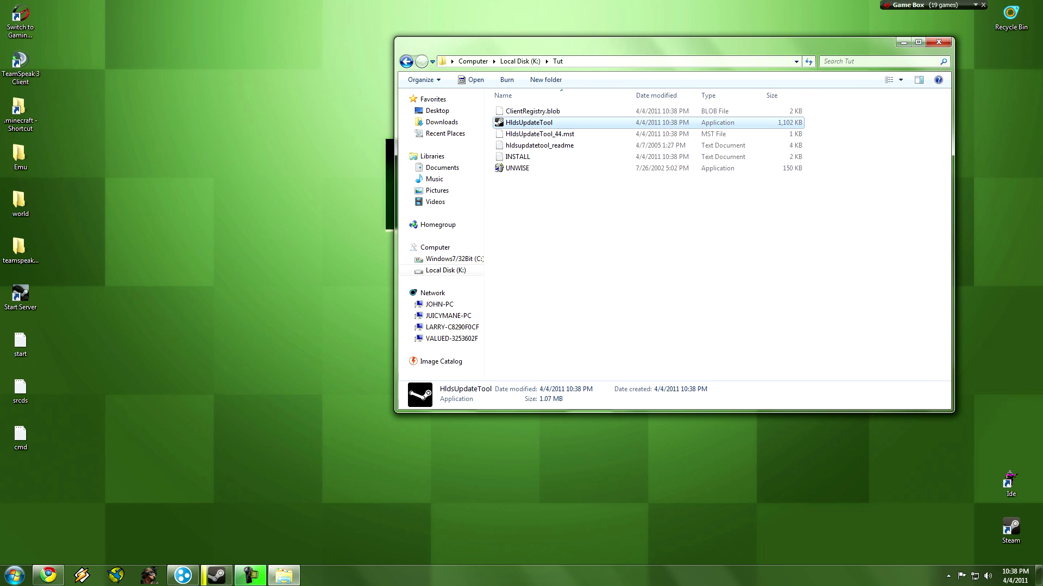
Create a shortcut to HldsUpdateTool in K:\Tut and bring up its Properties.
right_click(548, 122)
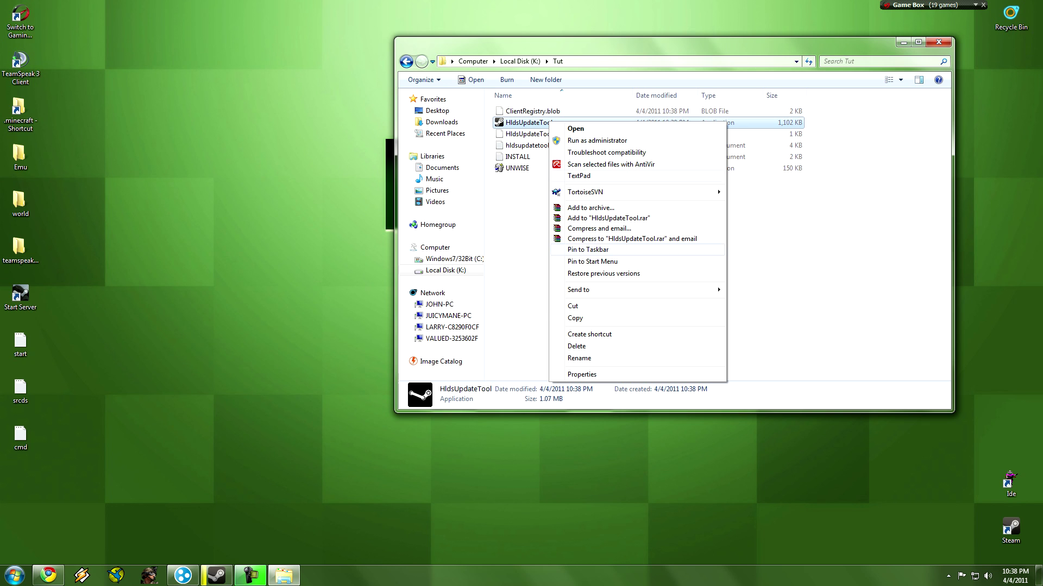
click(589, 334)
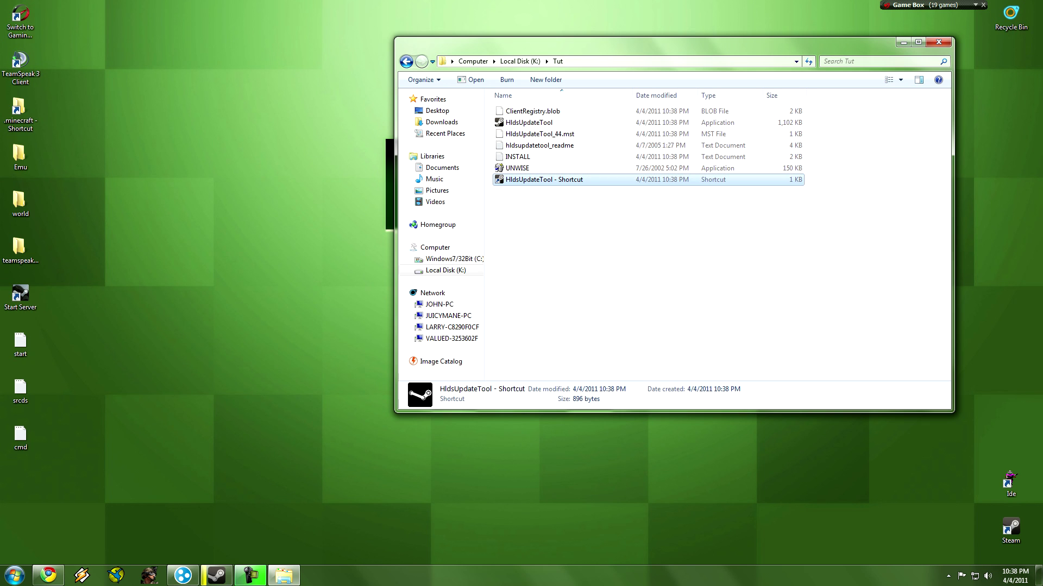
right_click(530, 122)
click(570, 437)
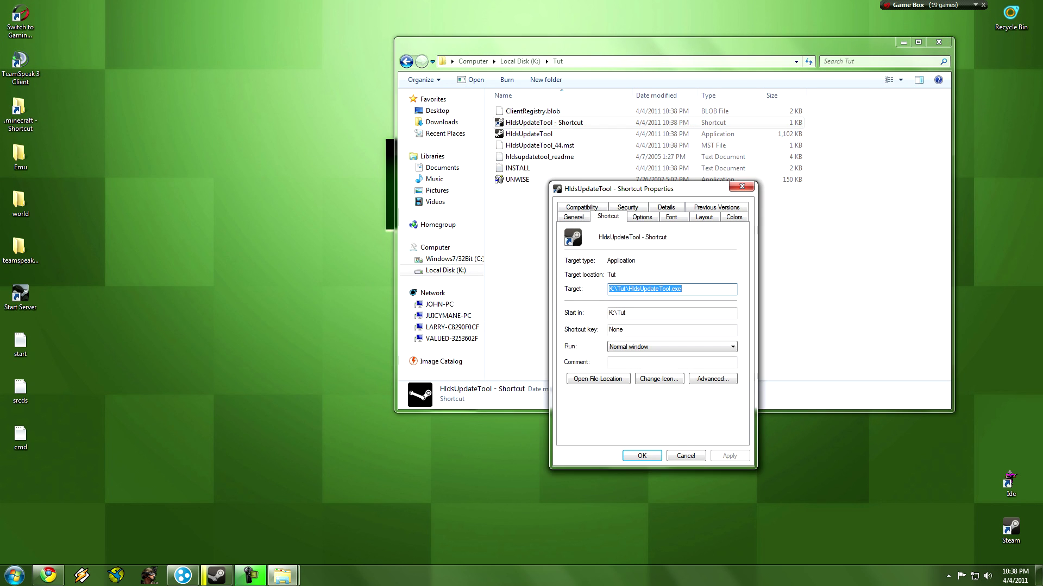
Set the shortcut's Target to the cmd.txt command '-command update -game Garrysmod -dir C:\srcds'.
double_click(20, 437)
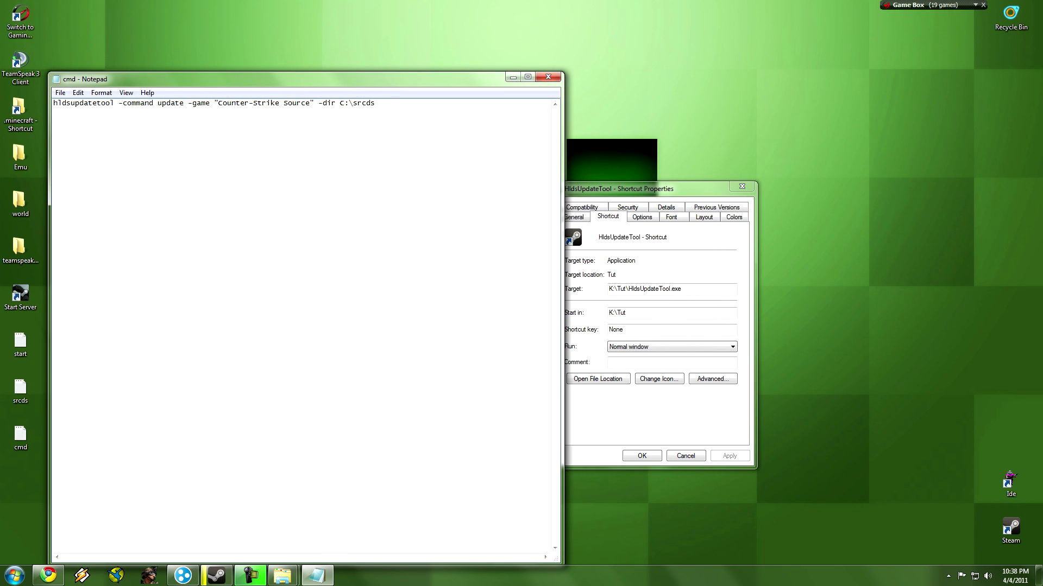
drag(375, 103, 54, 103)
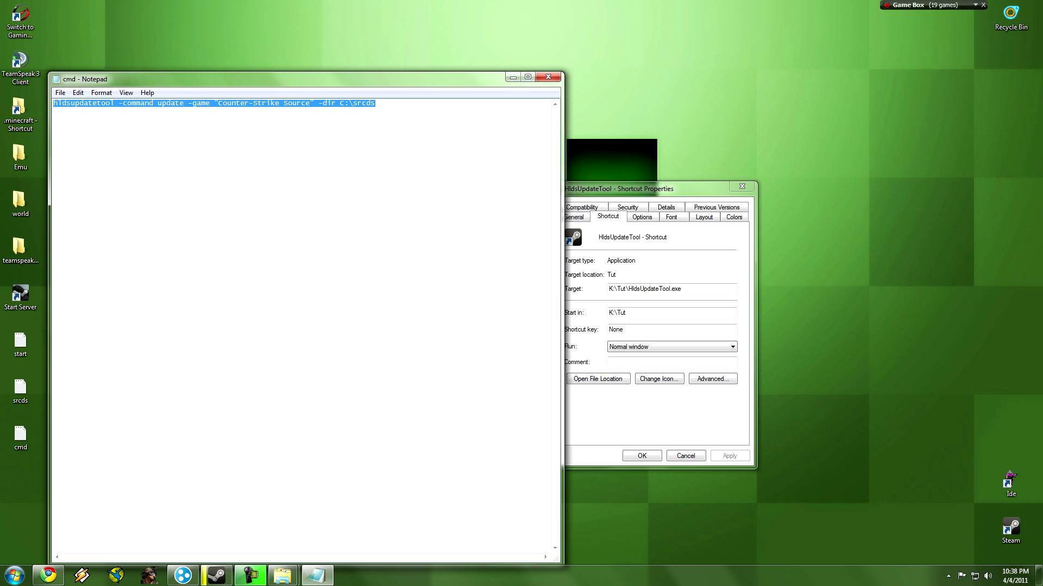
click(682, 289)
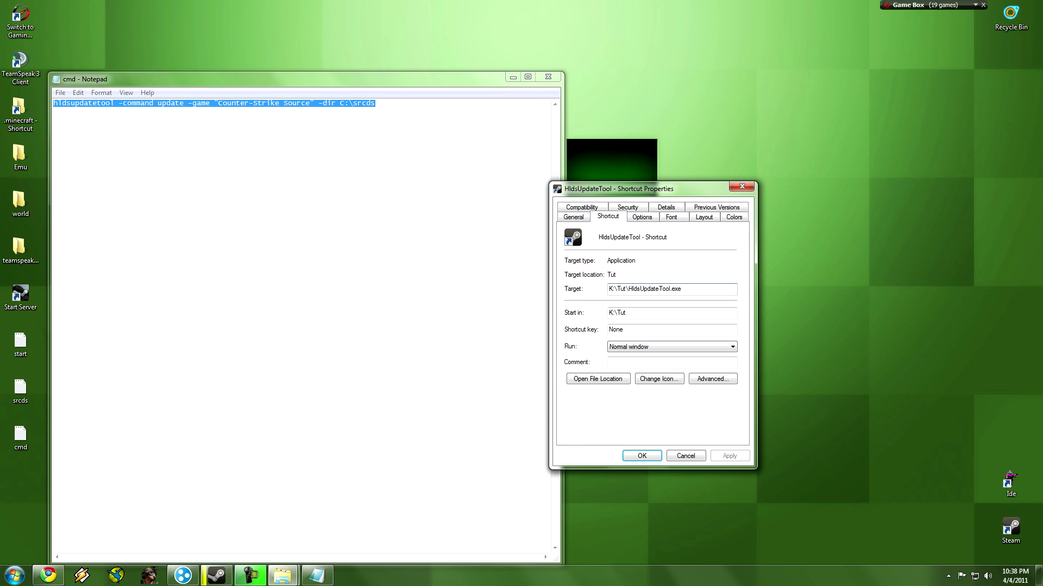
text(hldsupdatetool -command update -game "Counter-Strike Source" -dir c:\srcds)
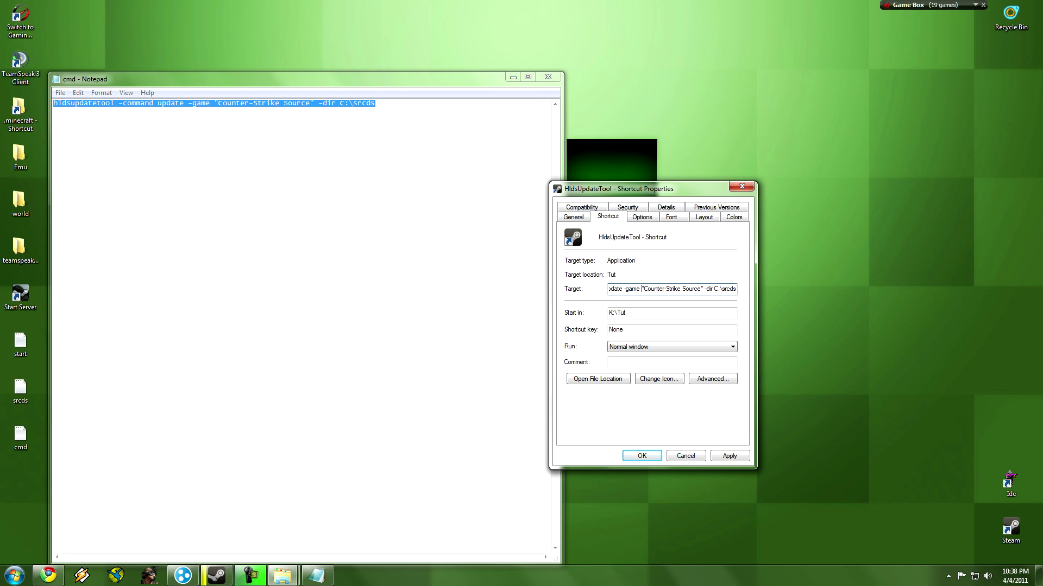
mouse_move(642, 289)
mouse_down()
mouse_move(703, 289)
mouse_move(641, 289)
mouse_up()
key(alt+Tab)
key(super+Down)
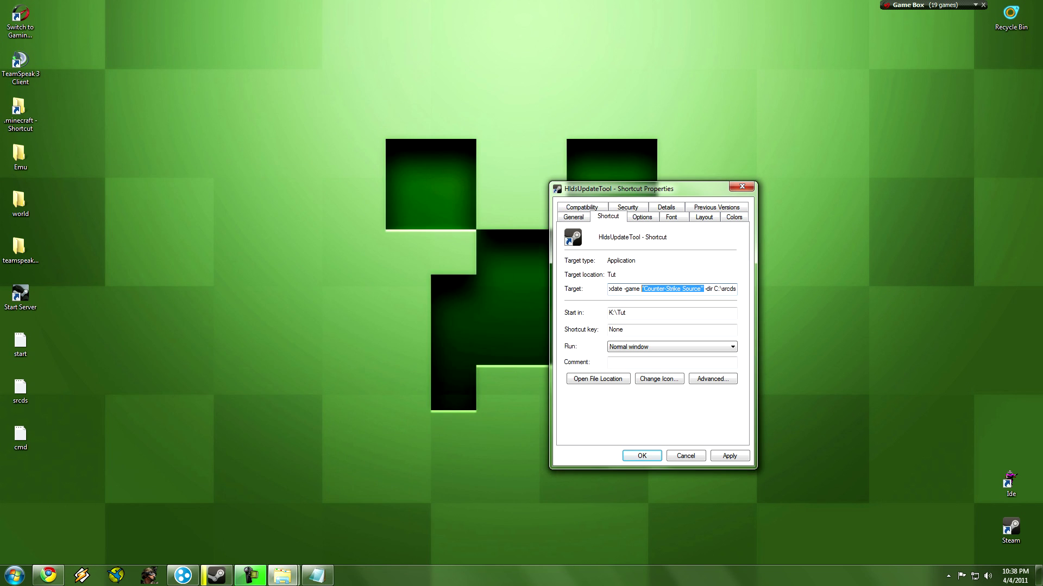
text(G)
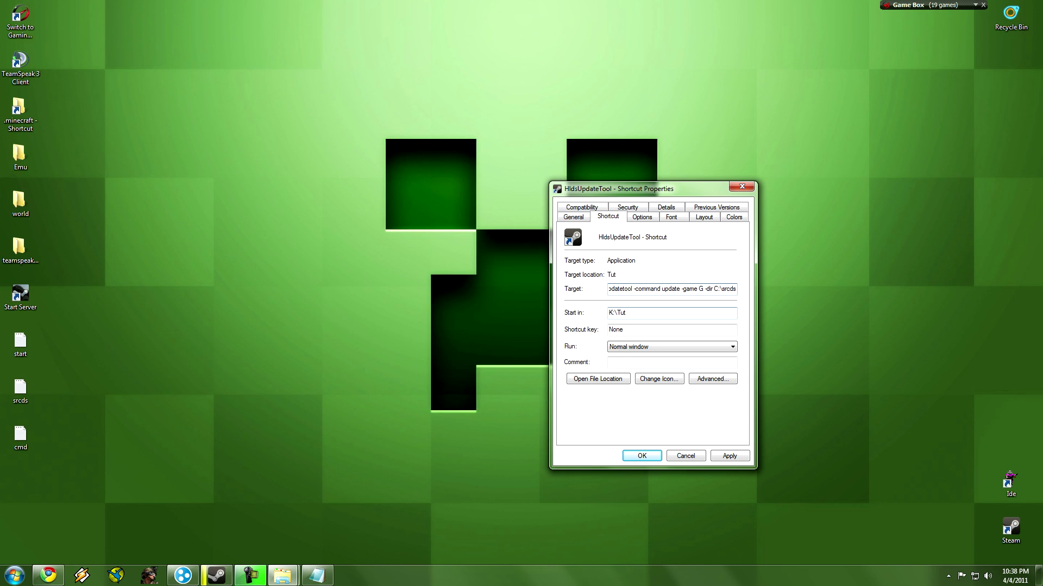
text(arrysmod)
key(Return)
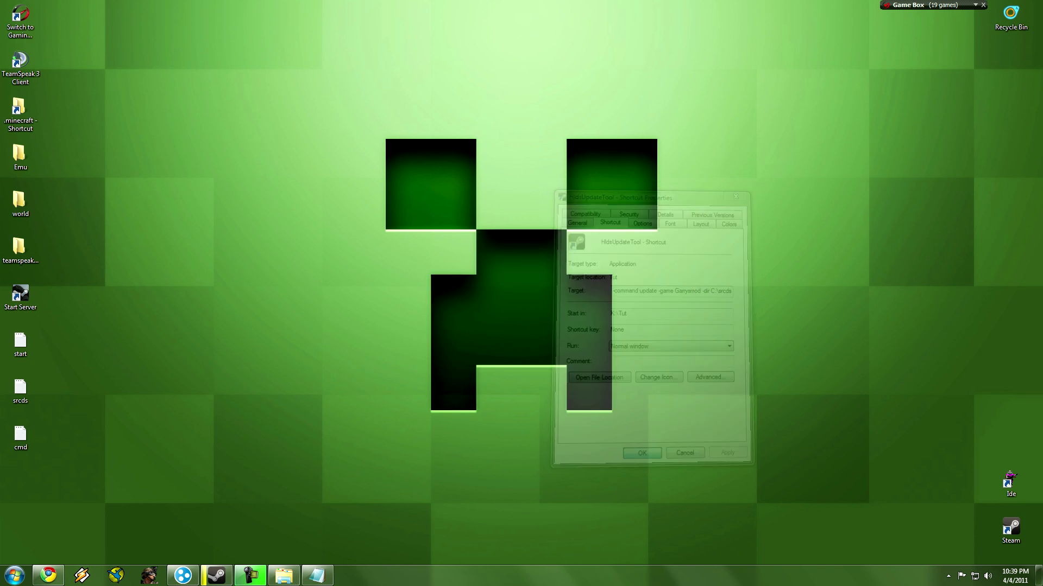
click(283, 575)
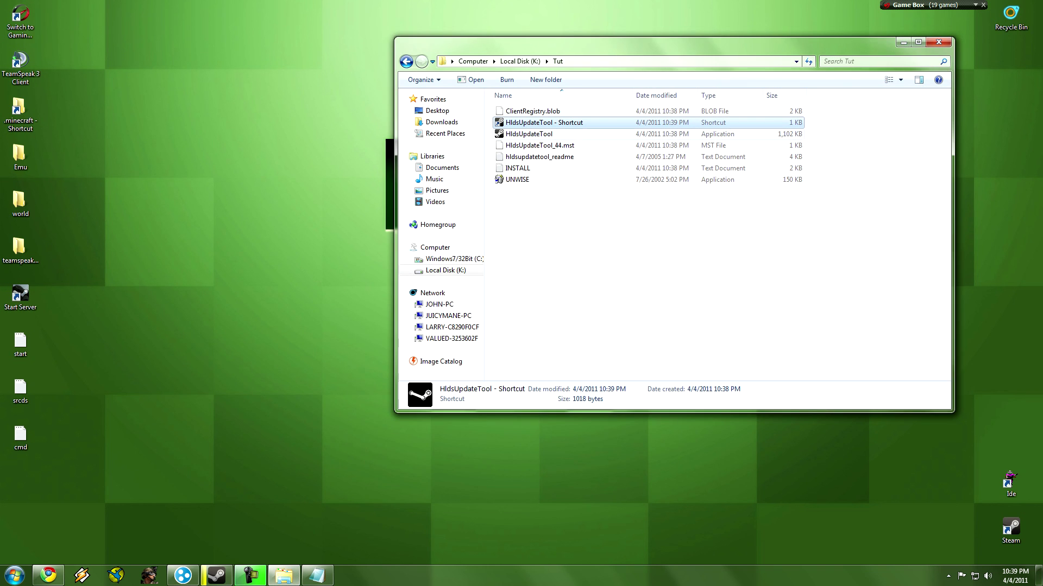
Launch the HldsUpdateTool shortcut to download the Garrysmod server files into C:\srcds.
key(Return)
Close the Tut window, inspect C:\srcds and its orangebox folder, then close Explorer.
click(938, 42)
click(14, 575)
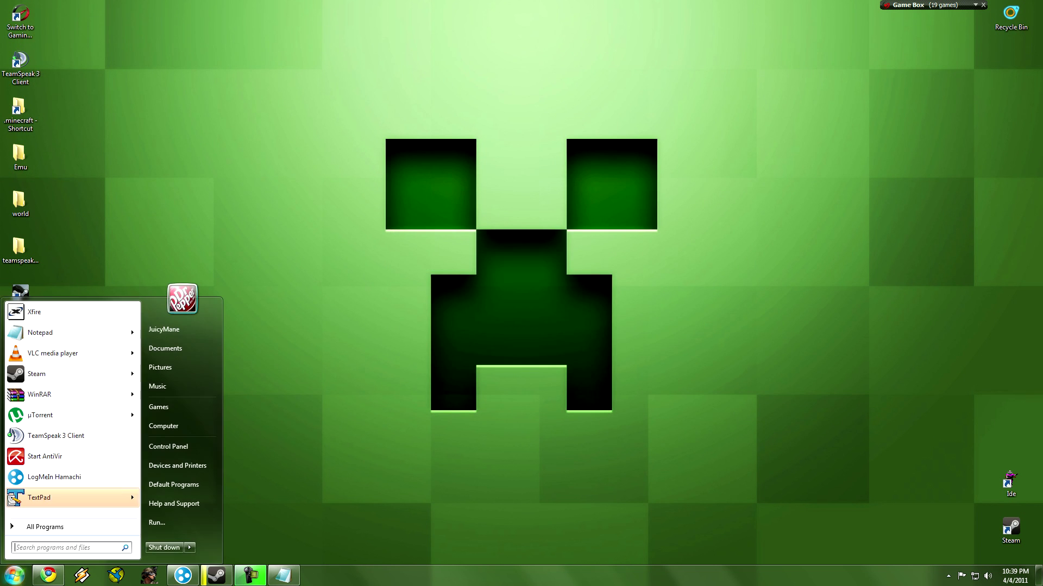
click(182, 425)
double_click(543, 122)
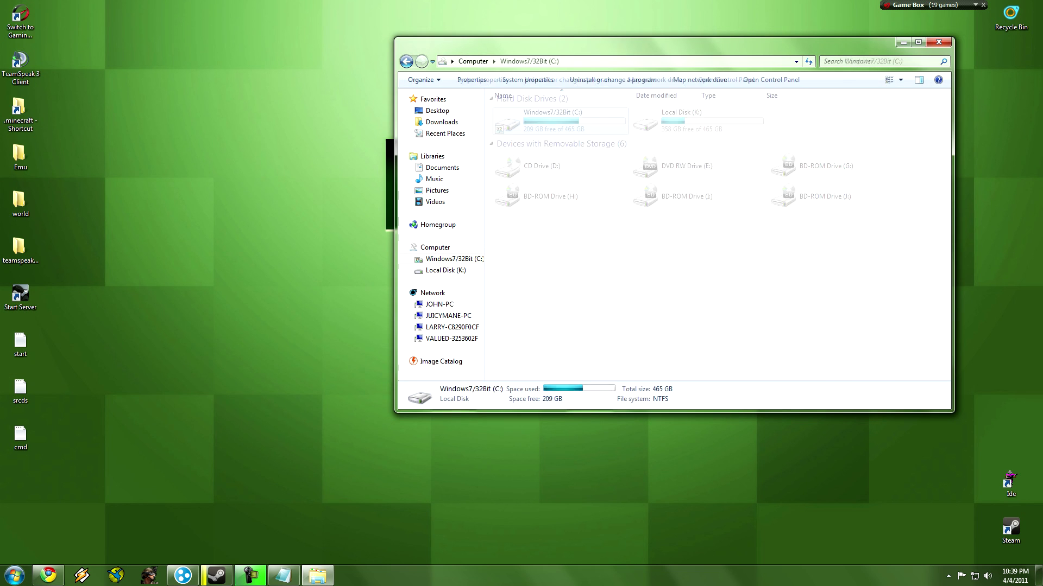
double_click(512, 271)
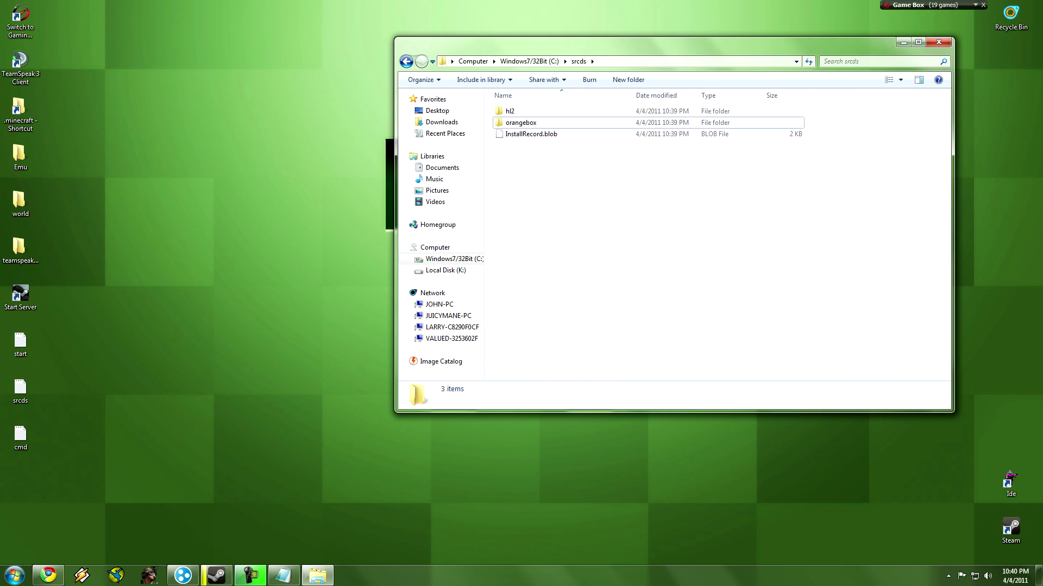
double_click(520, 122)
key(BackSpace)
key(BackSpace)
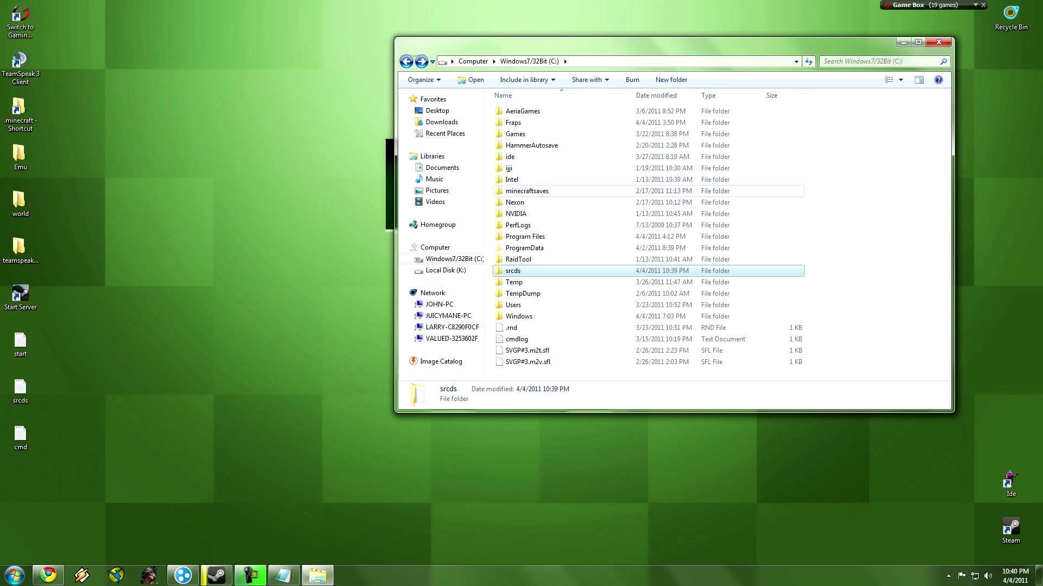
click(939, 42)
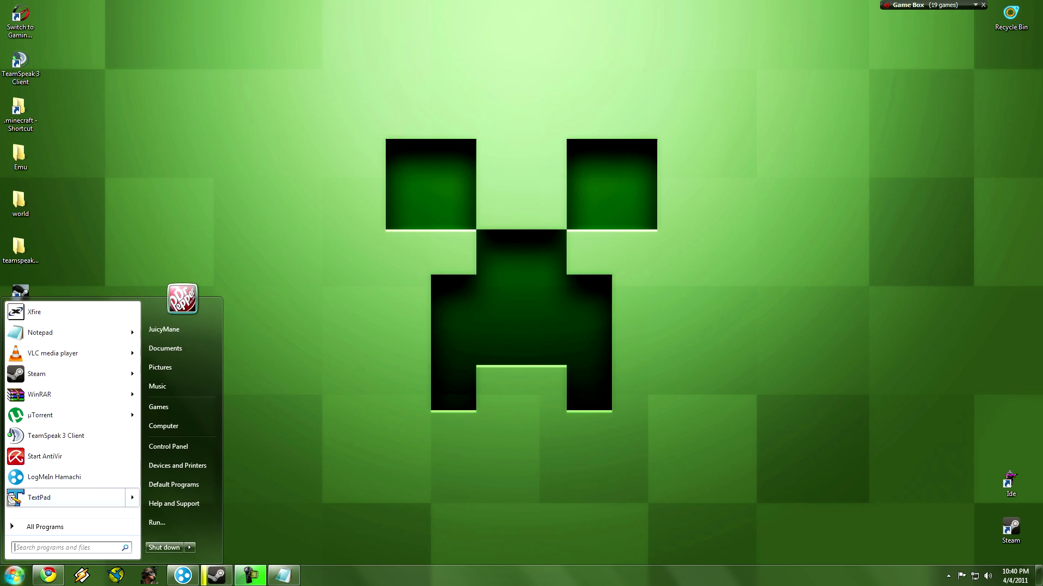
Browse to K:\srcds\orangebox via Computer and select the srcds batch file.
click(163, 427)
double_click(699, 121)
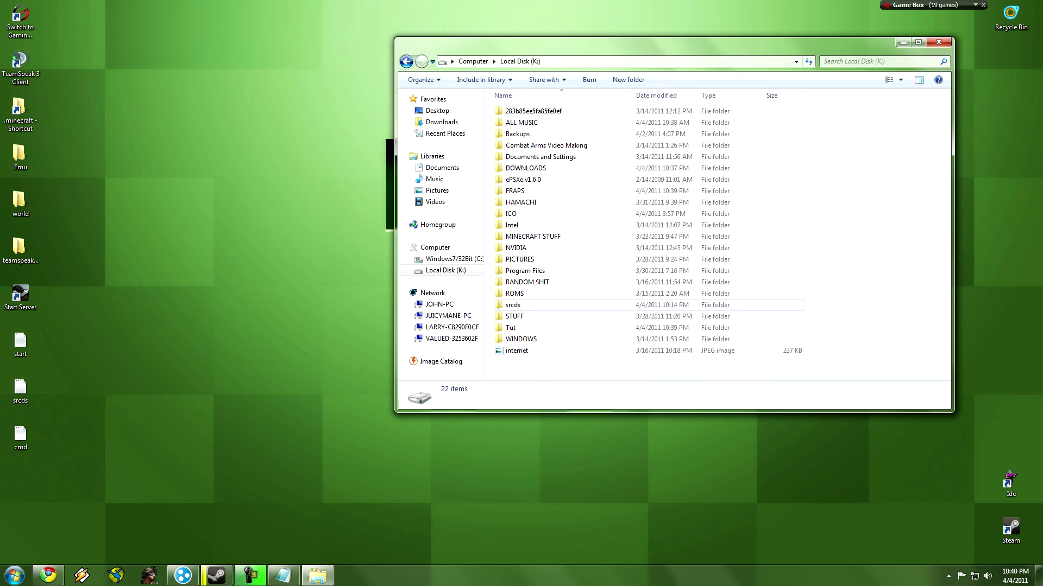
double_click(513, 304)
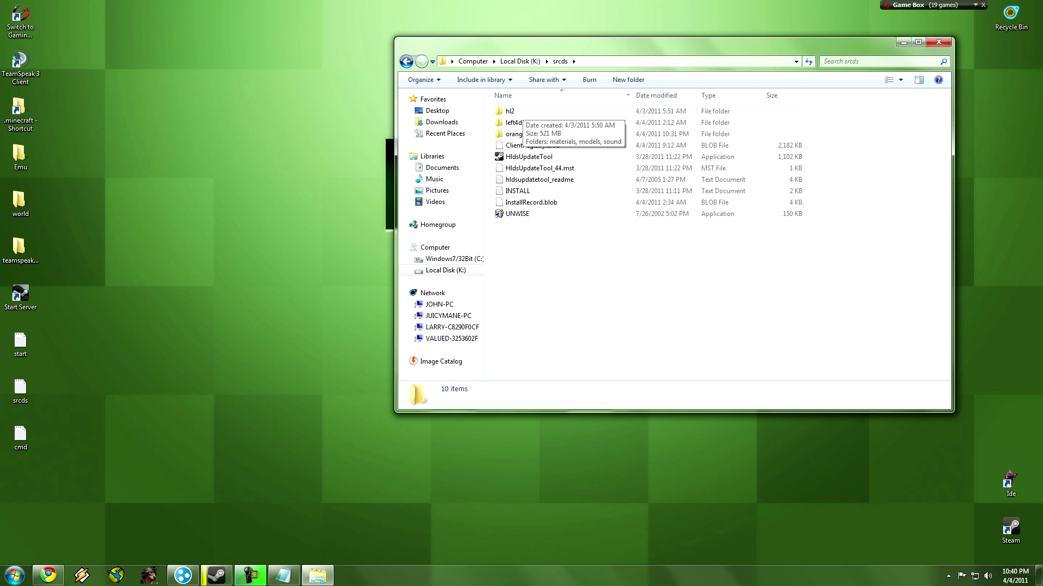
double_click(513, 134)
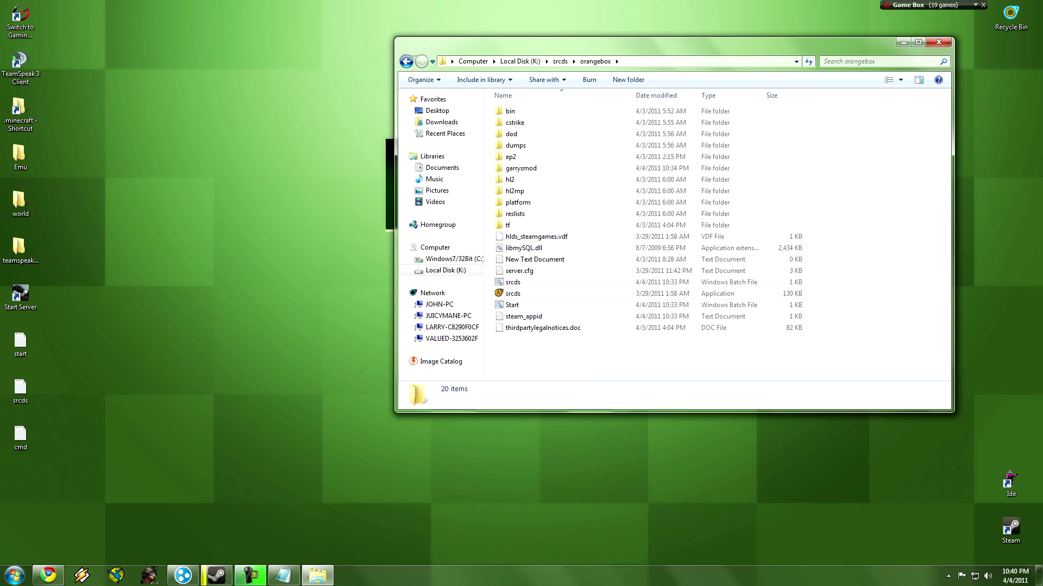
click(513, 282)
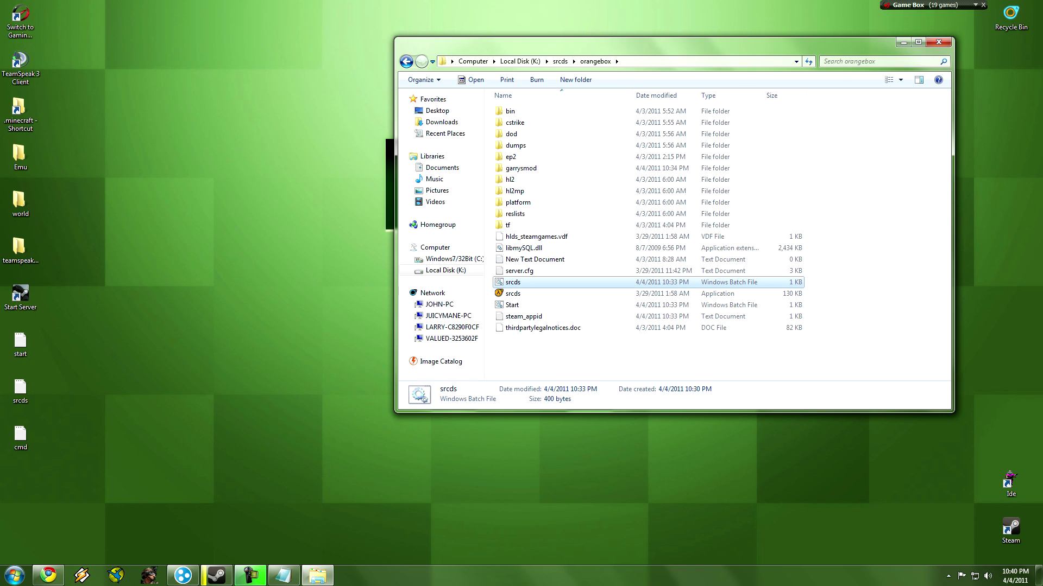
Delete the srcds and Start batch files and the old New Text Document.
ctrl+click(512, 305)
key(Delete)
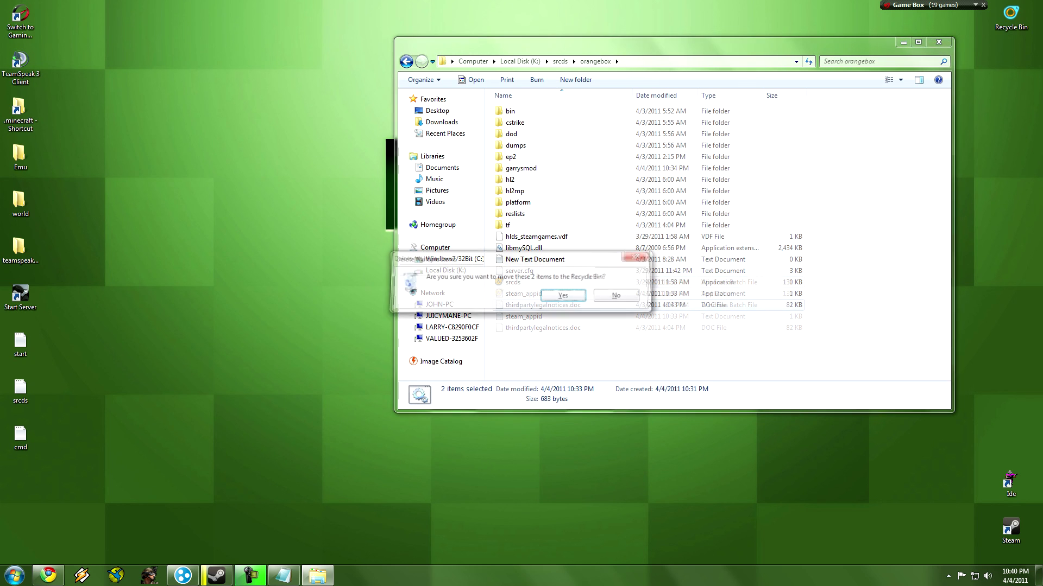
key(Return)
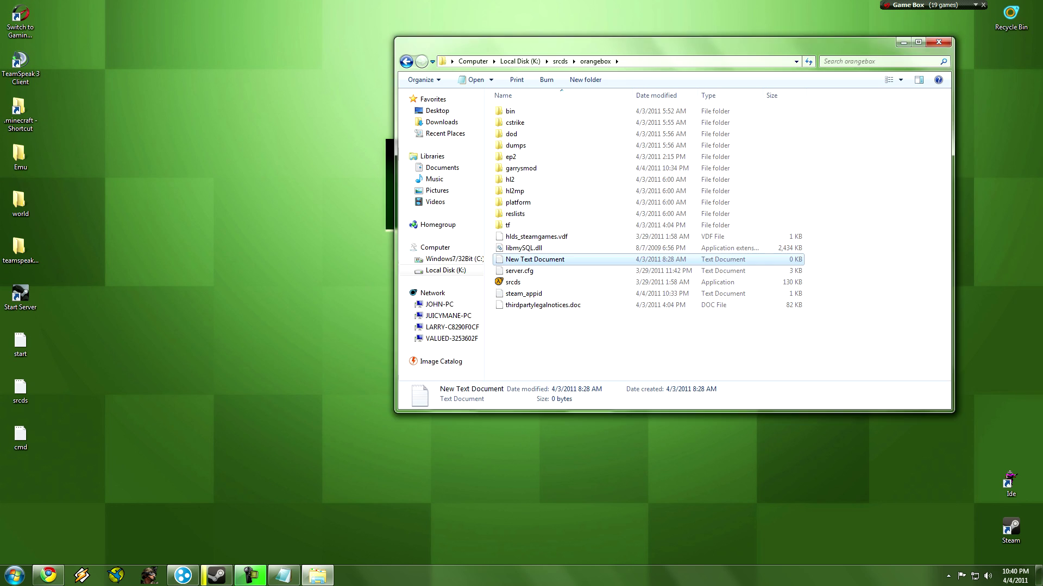
key(Delete)
key(Return)
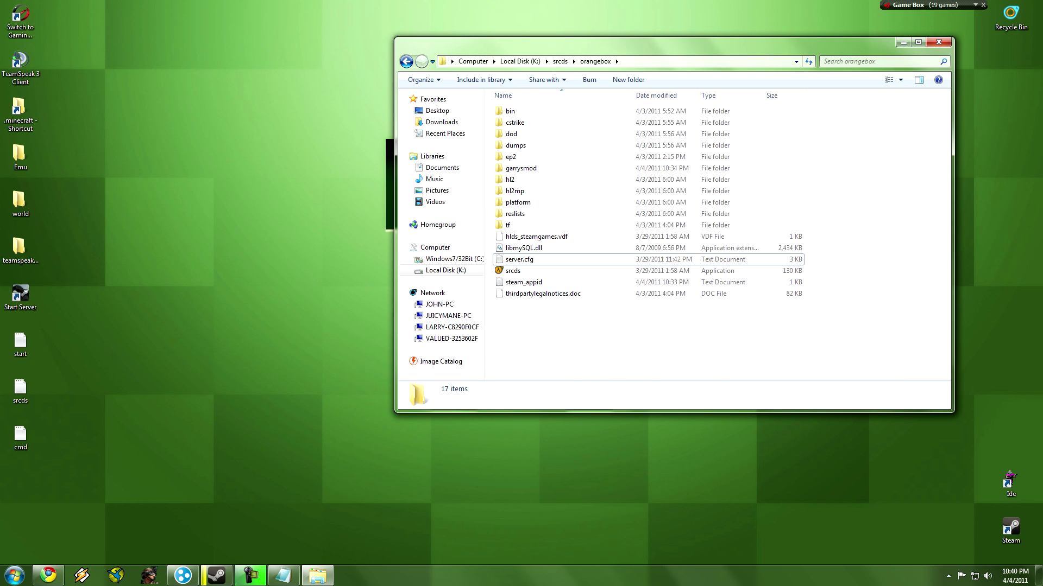
Create a fresh 'New Text Document' in orangebox and open it in Notepad.
right_click(575, 322)
key(Escape)
click(543, 293)
right_click(523, 321)
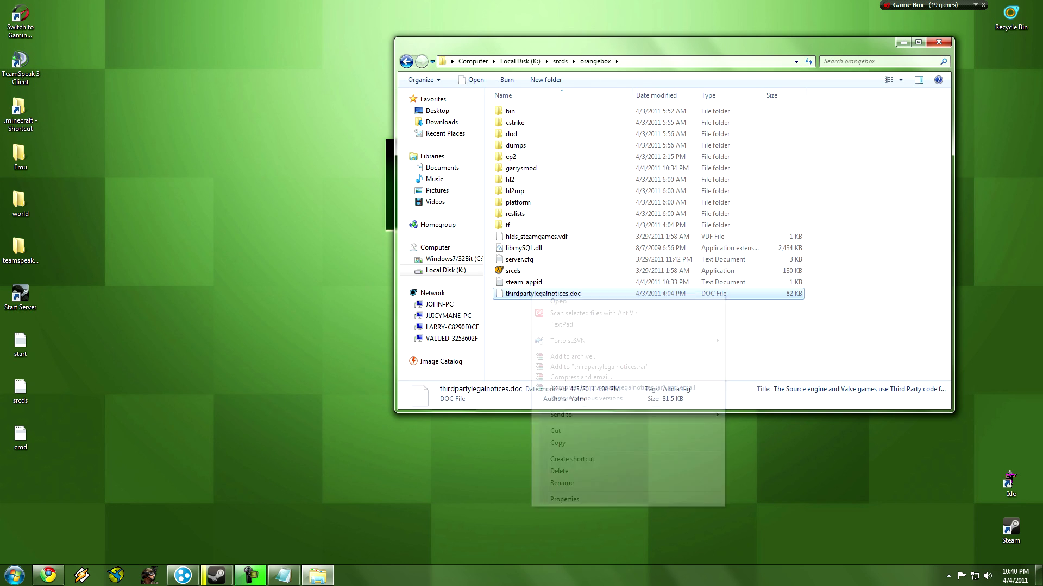
mouse_move(553, 480)
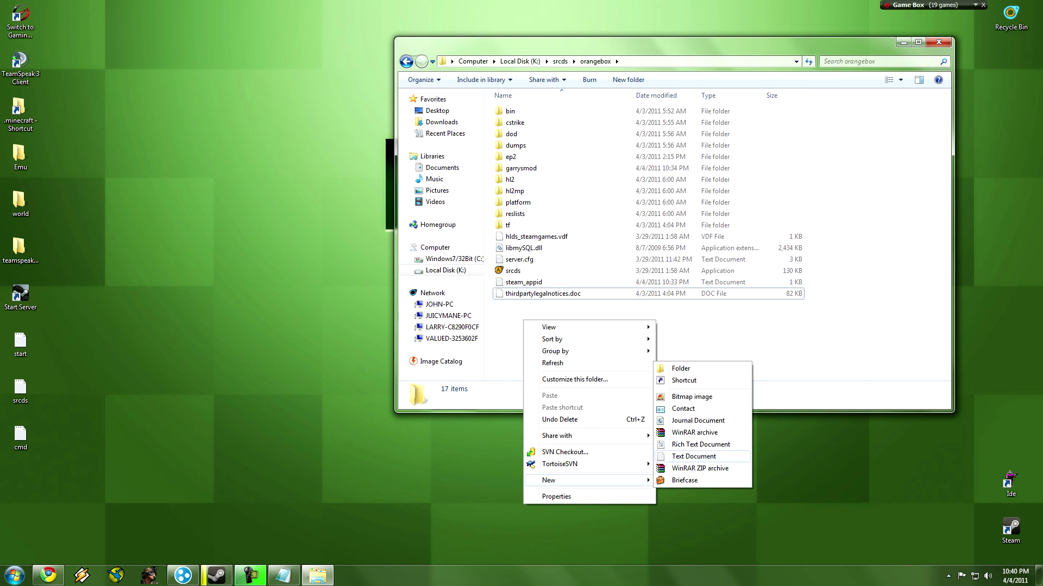
click(693, 456)
key(Return)
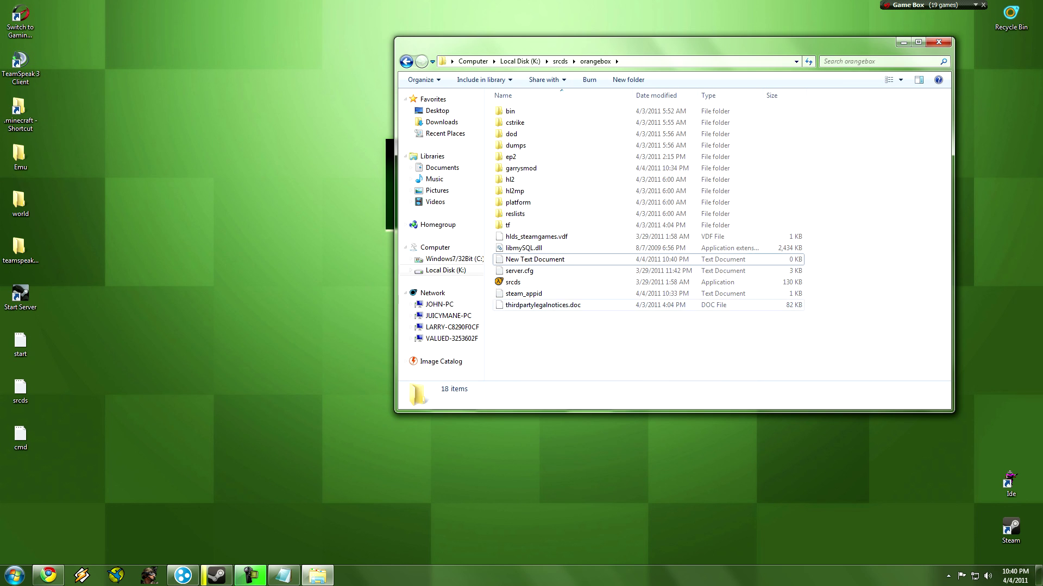
click(512, 282)
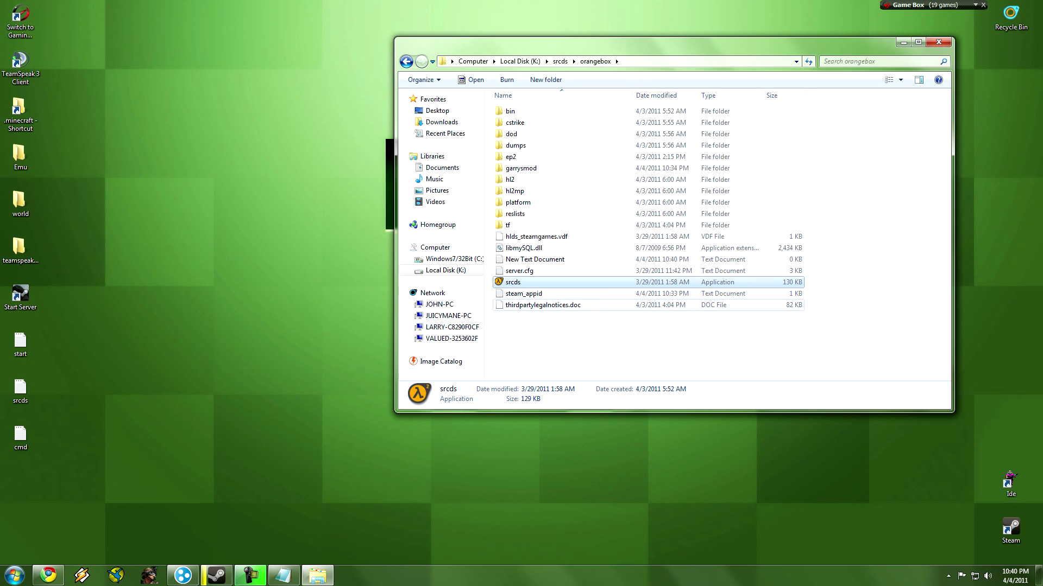
double_click(535, 259)
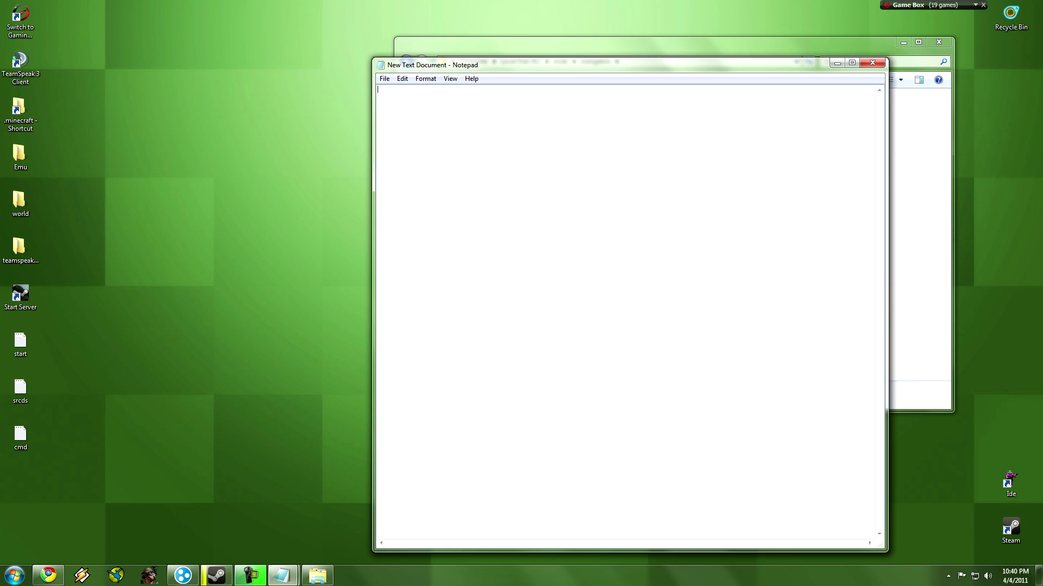
Open the desktop srcds script and a new text document in Notepad, side by side.
double_click(20, 388)
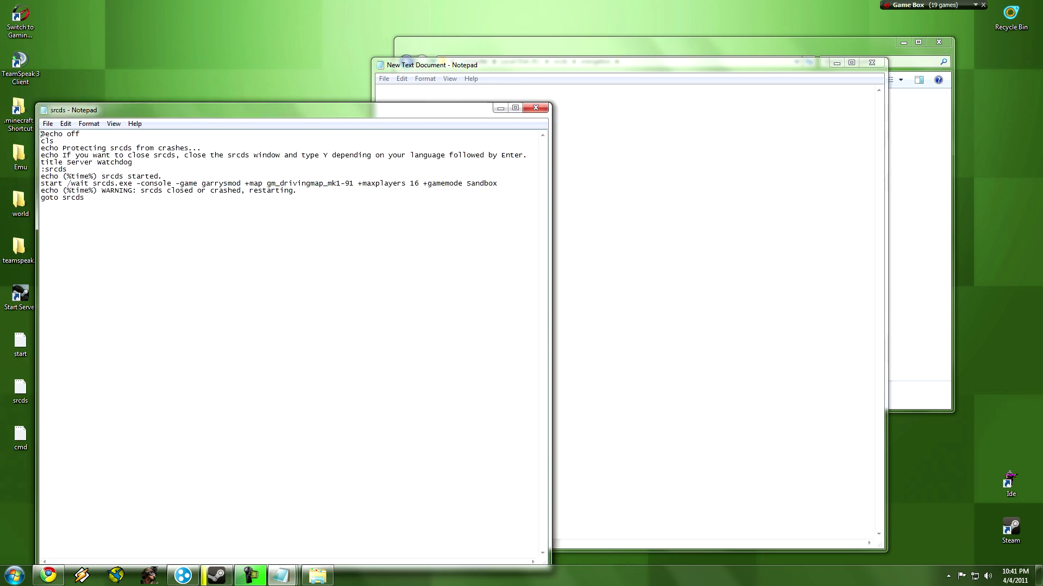
drag(244, 97, 616, 201)
double_click(20, 347)
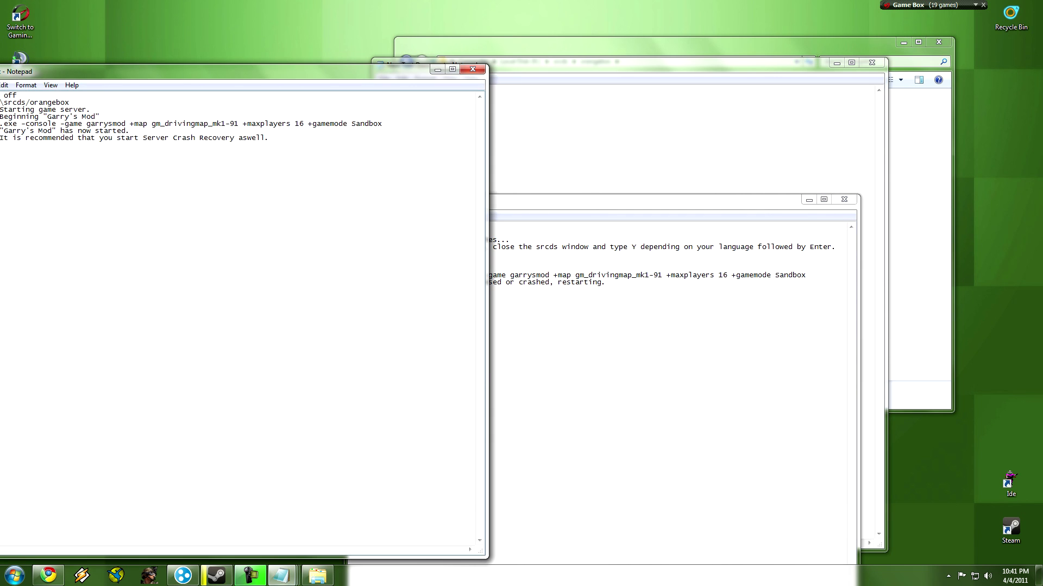
drag(217, 74, 486, 336)
Copy the srcds script into the new document and save it as srcds.bat.
click(485, 335)
key(ctrl+a)
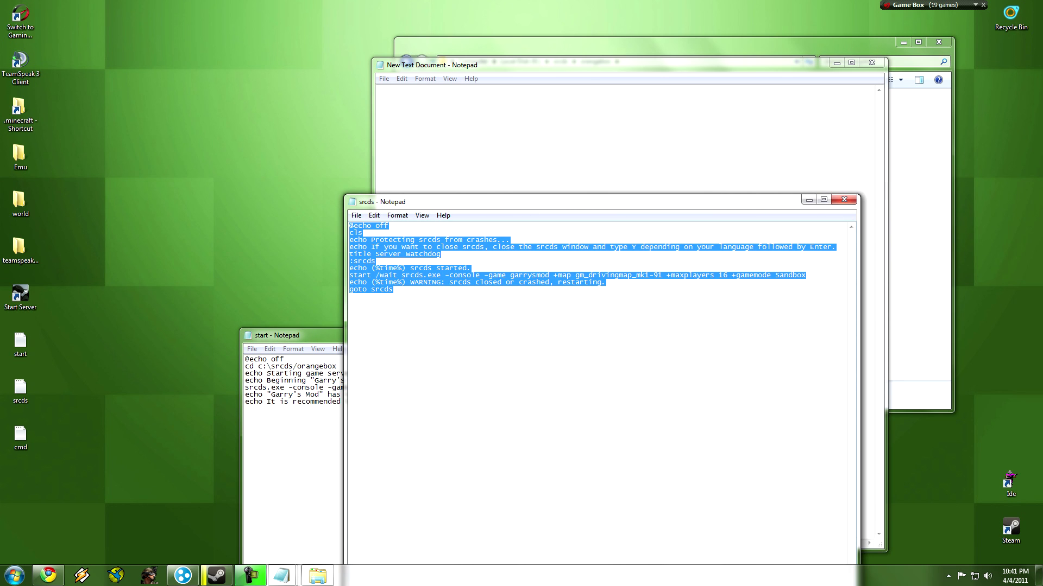
key(ctrl+c)
key(alt+Tab)
key(ctrl+v)
key(alt+f)
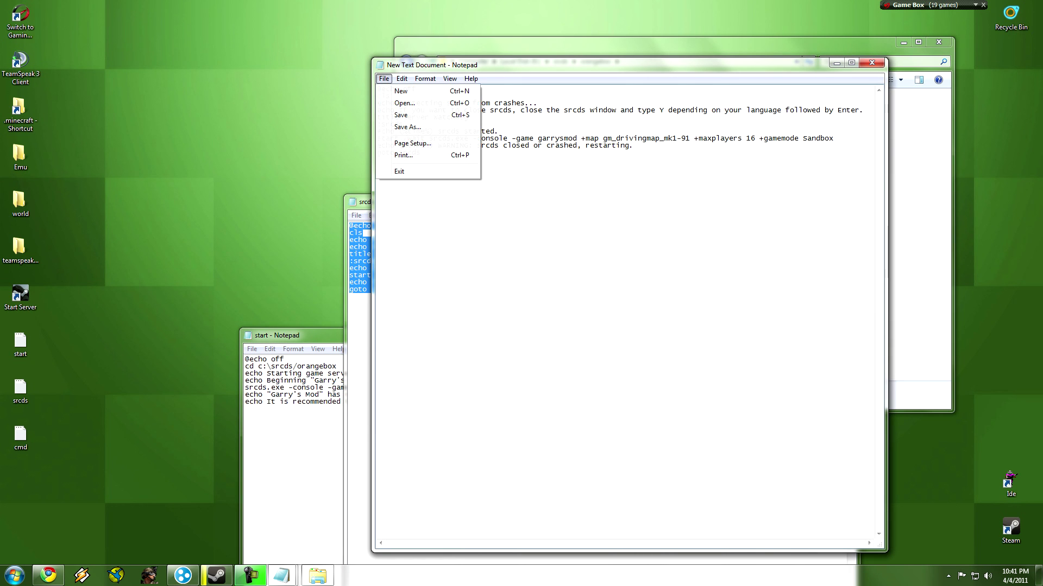
key(Return)
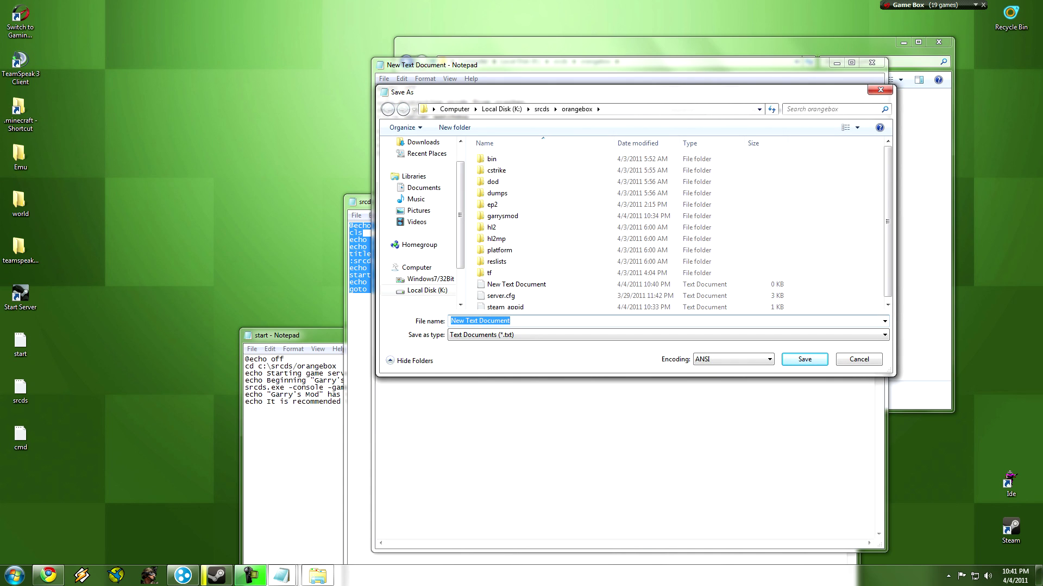
text(sr)
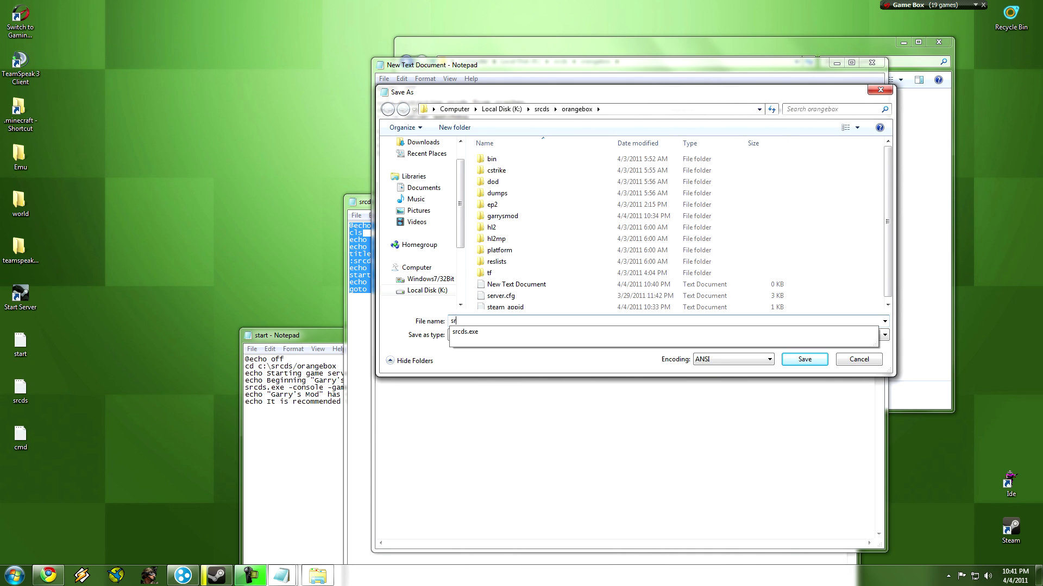
text(cds.bat)
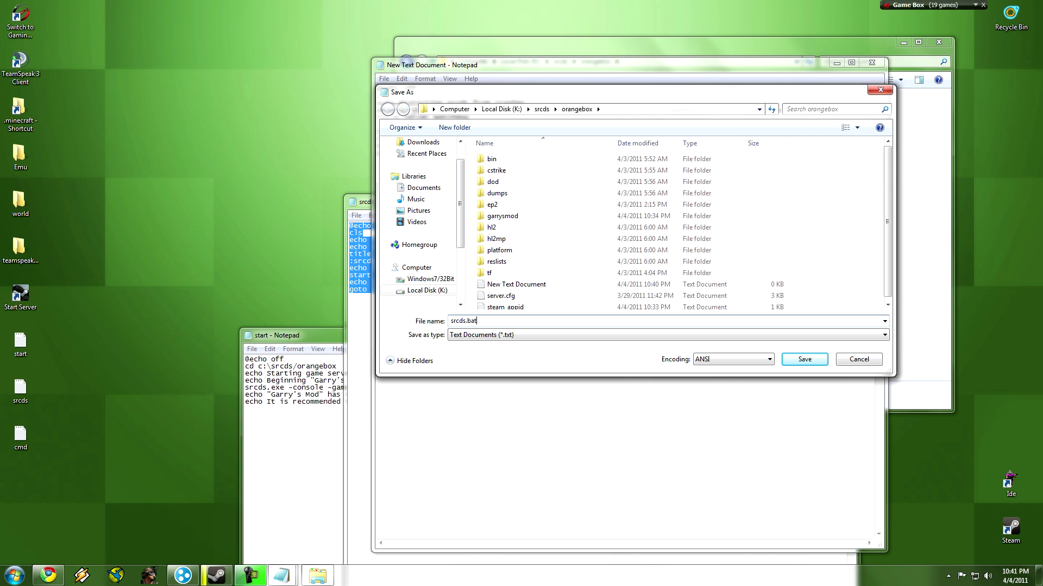
key(Return)
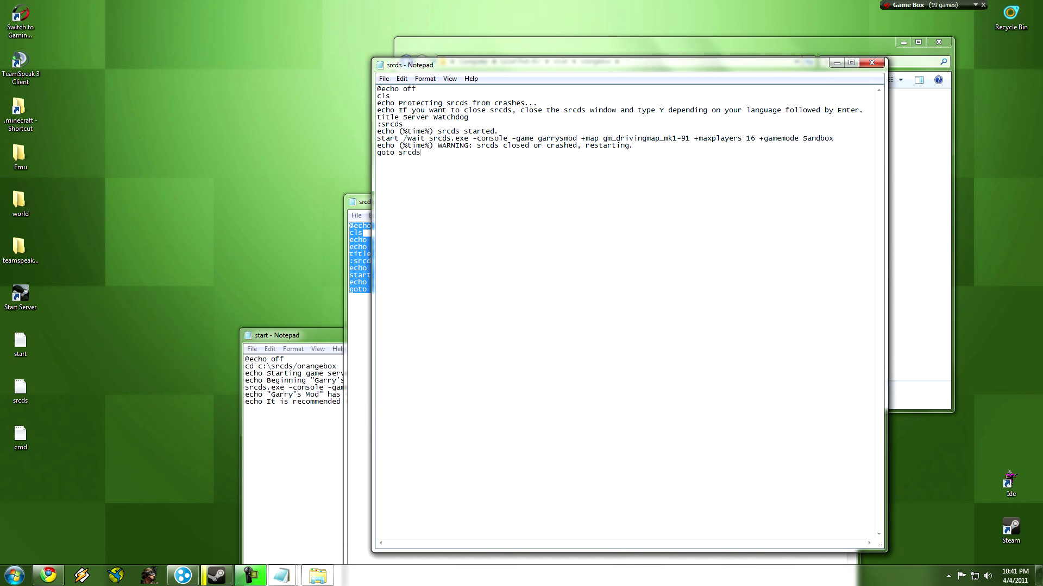
click(358, 289)
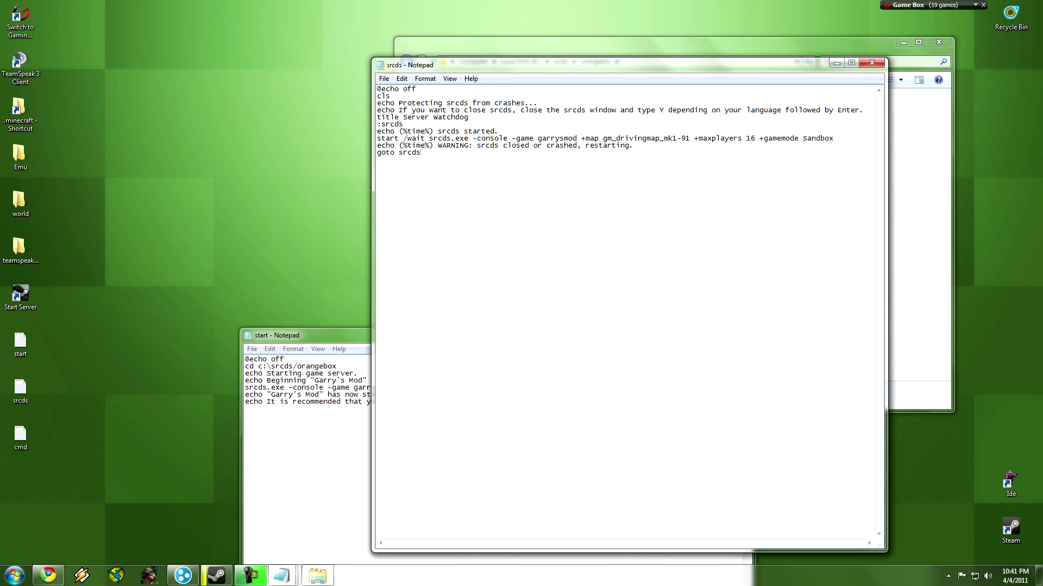
Copy the start script into the srcds Notepad window and save it as Start.bat.
key(alt+F4)
key(ctrl+a)
key(ctrl+c)
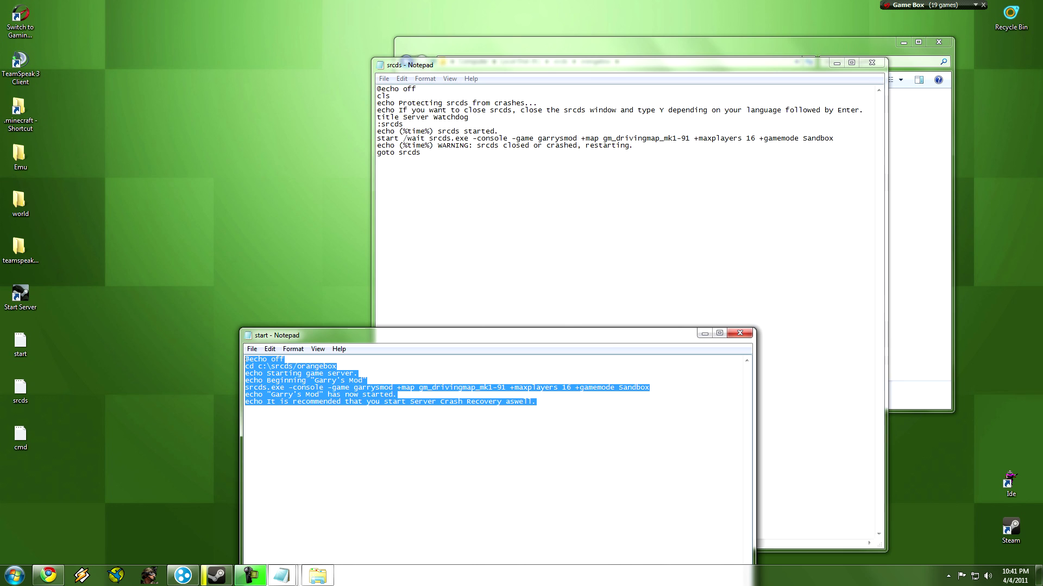
key(alt+Tab)
key(ctrl+a)
key(ctrl+v)
click(384, 79)
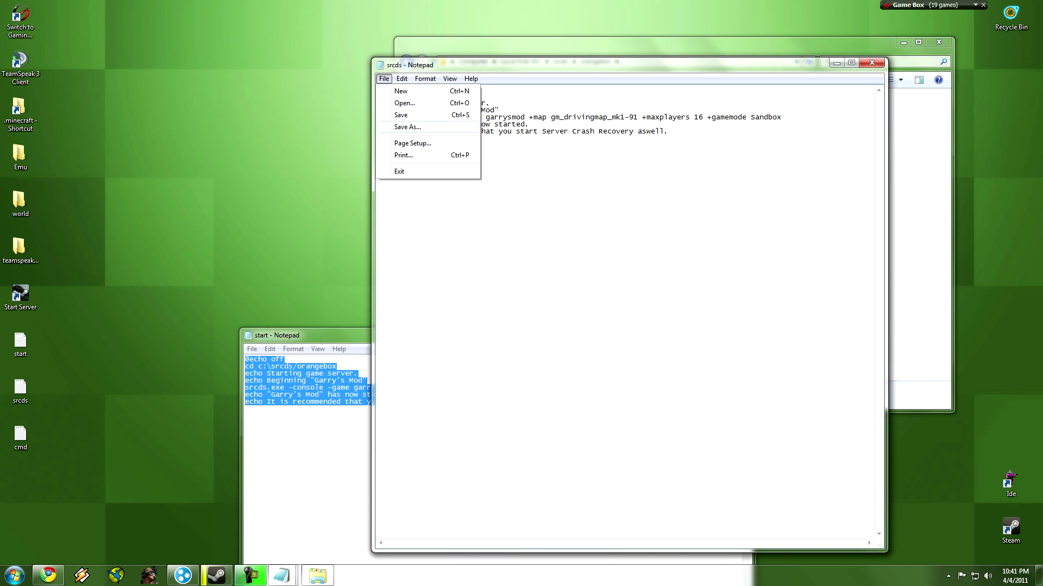
click(413, 128)
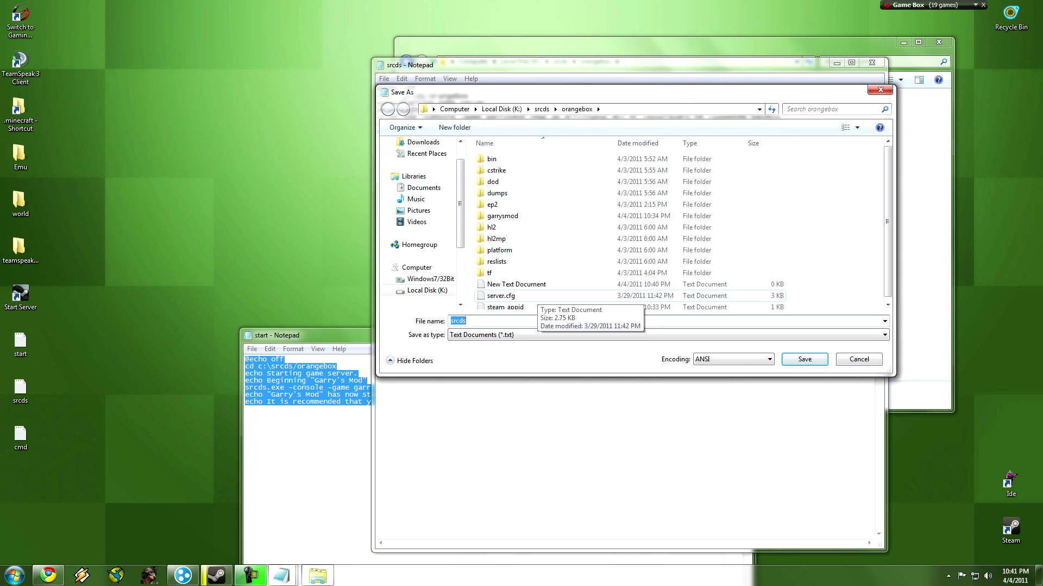
text(St)
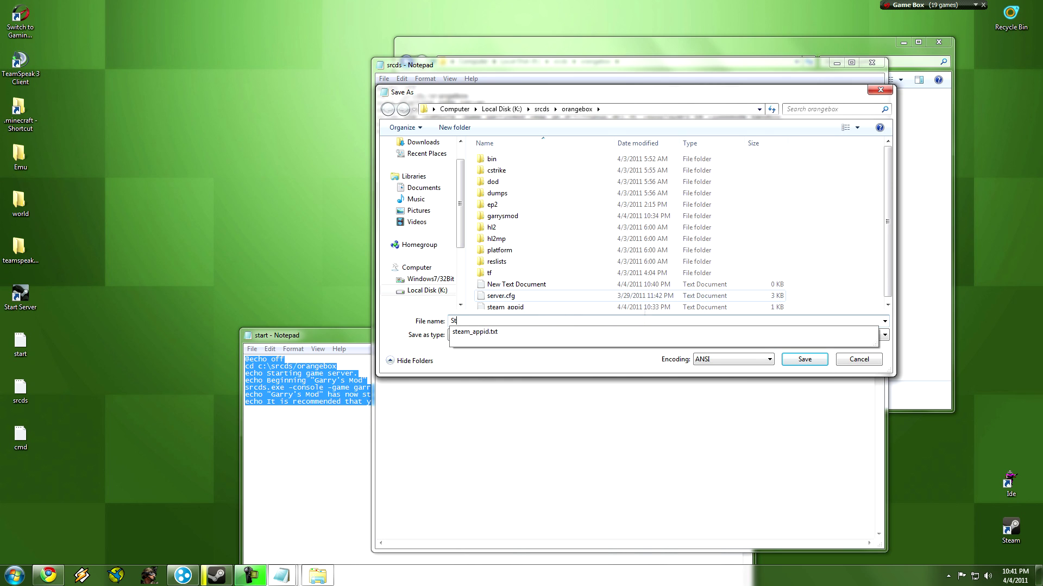
text(art.bat)
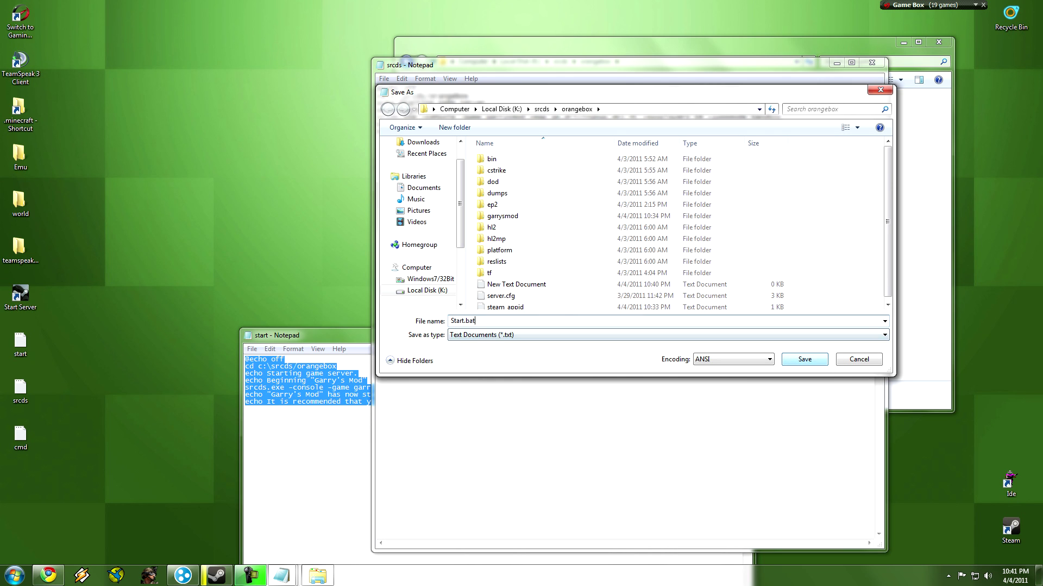
key(Return)
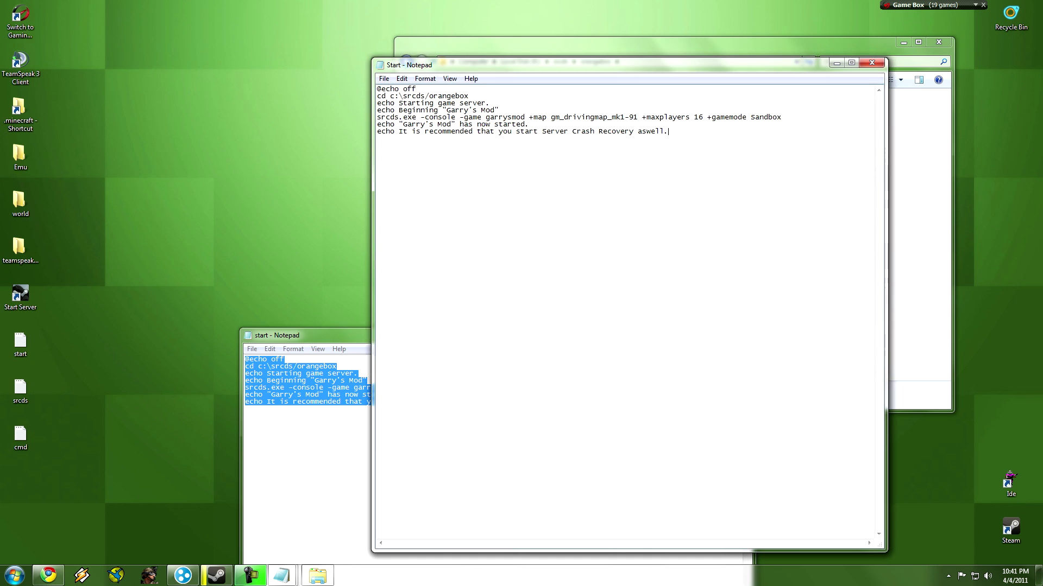
Close the remaining Notepad windows and delete the leftover New Text Document.
click(304, 435)
click(744, 333)
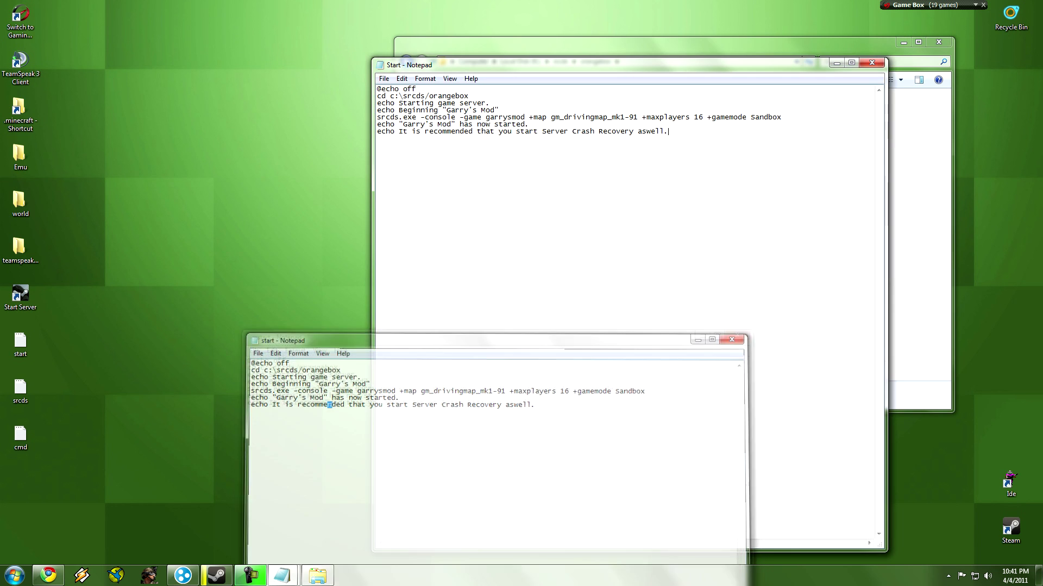
key(alt+F4)
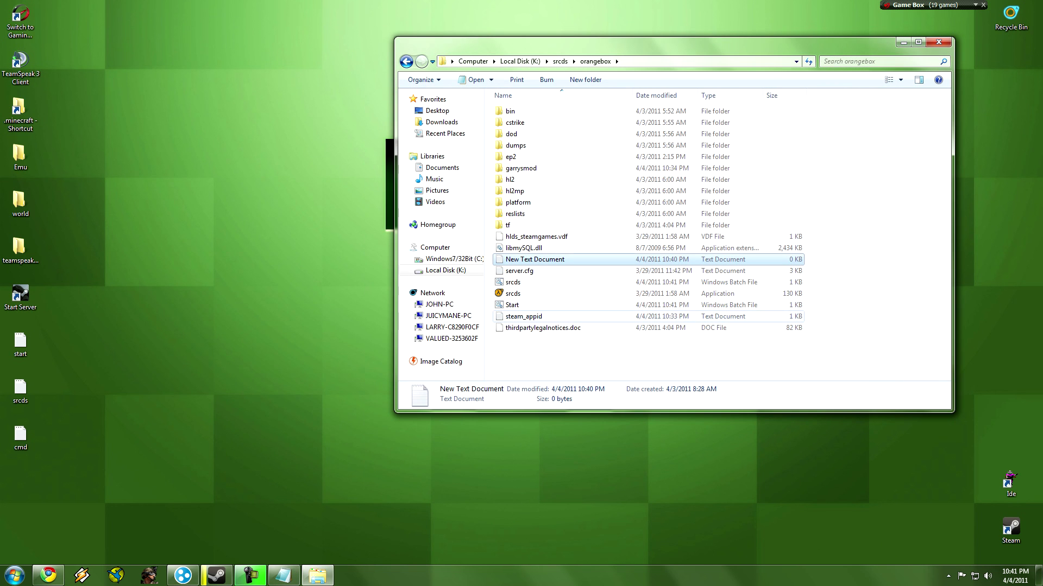
key(F2)
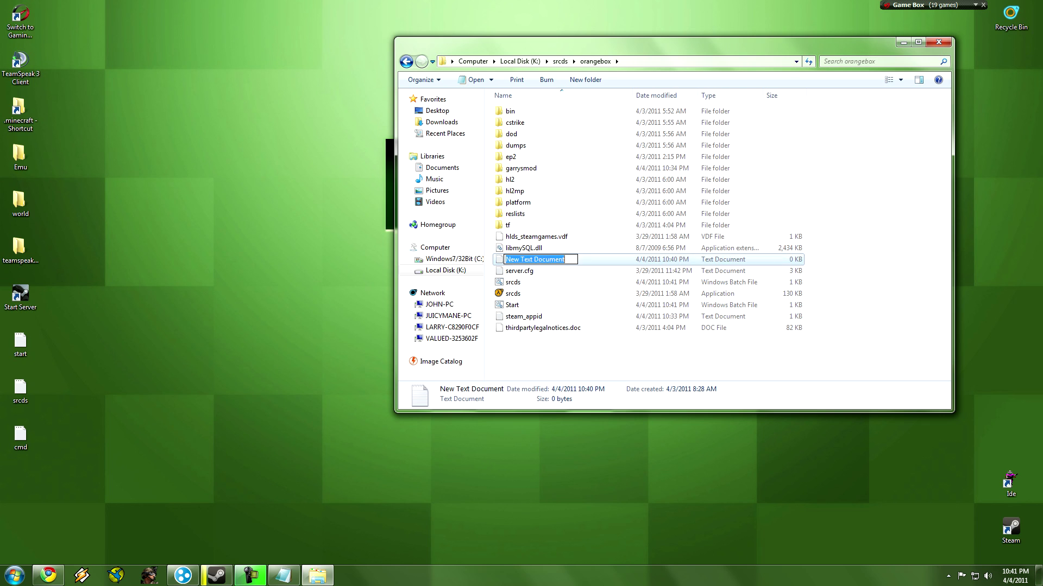
key(Escape)
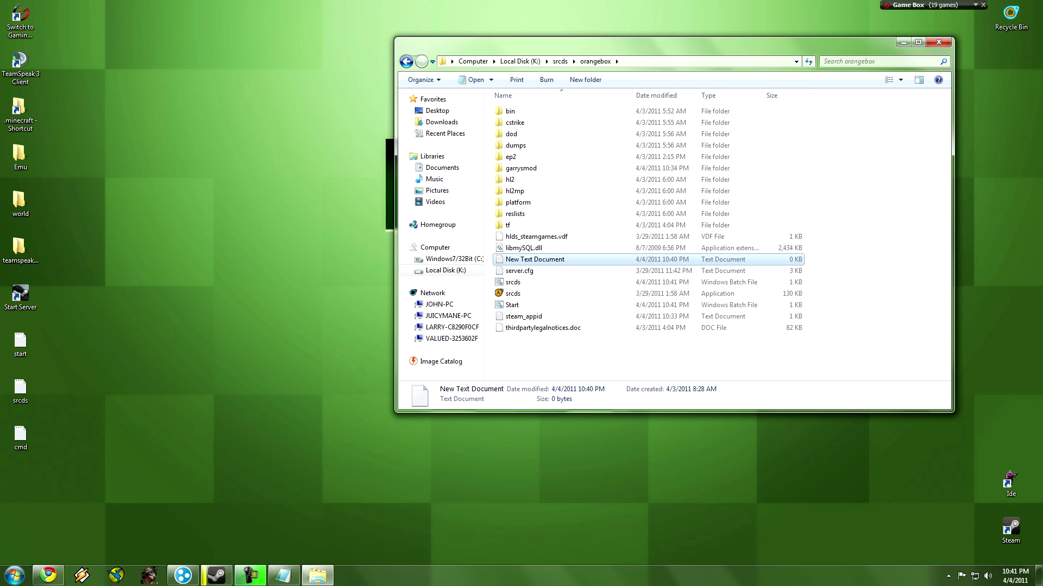
click(512, 293)
double_click(535, 259)
key(Delete)
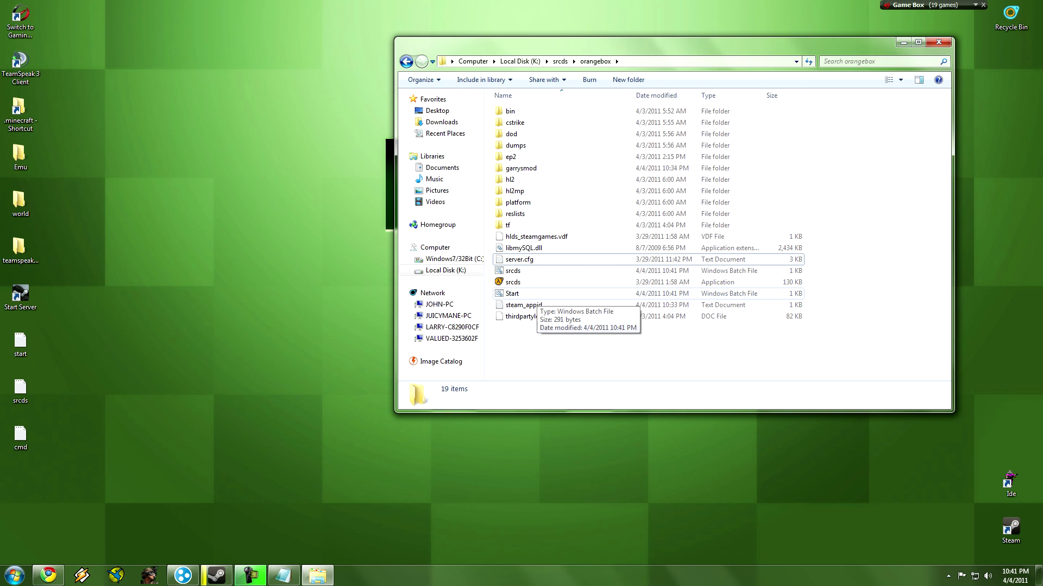
click(526, 294)
In Start.bat, replace the map gm_drivingmap_mk1-91 with gm_flatgrass.
right_click(527, 293)
click(549, 342)
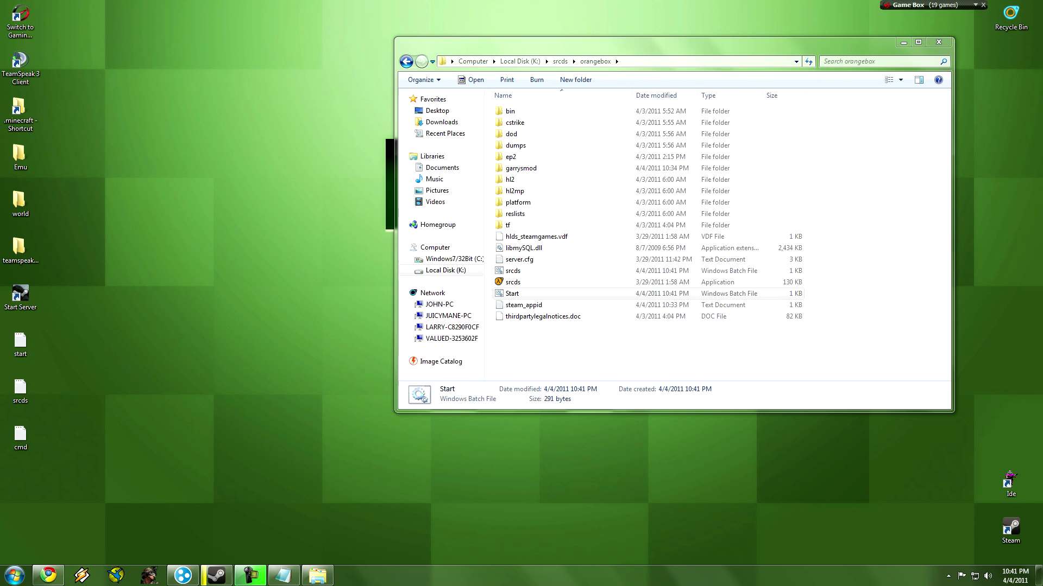
click(510, 293)
right_click(510, 294)
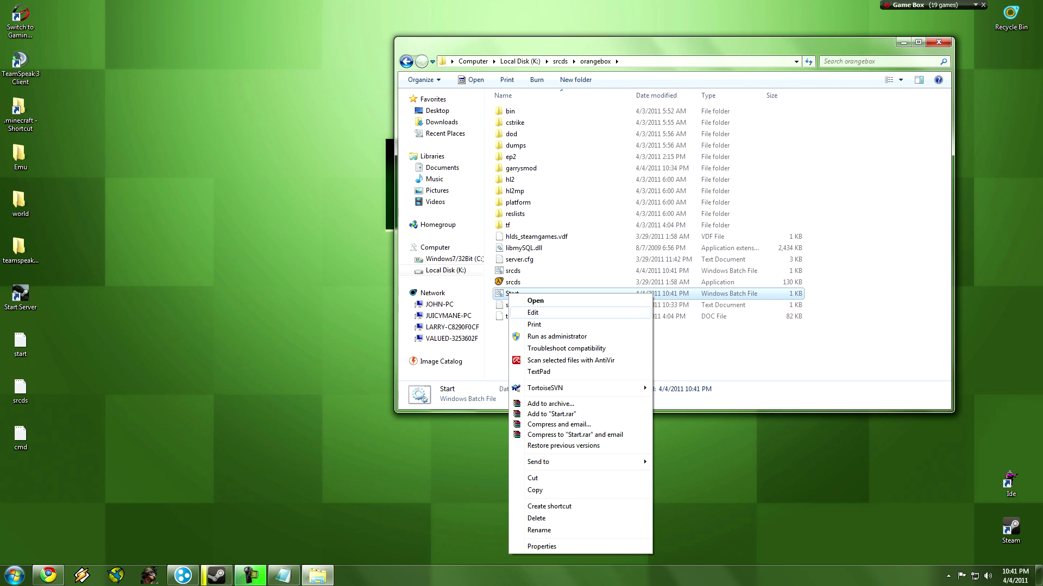
click(533, 313)
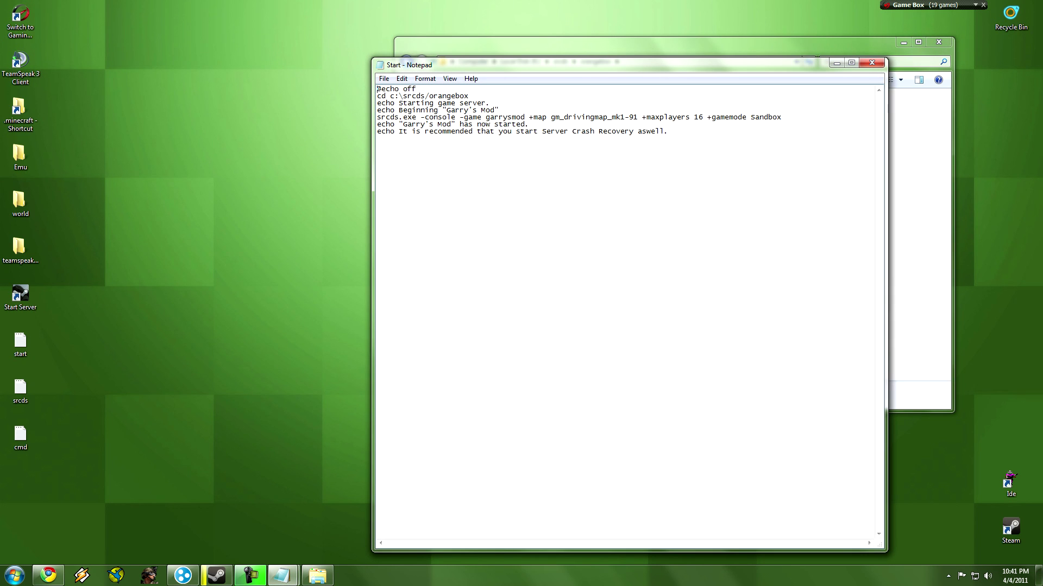
drag(376, 88, 489, 124)
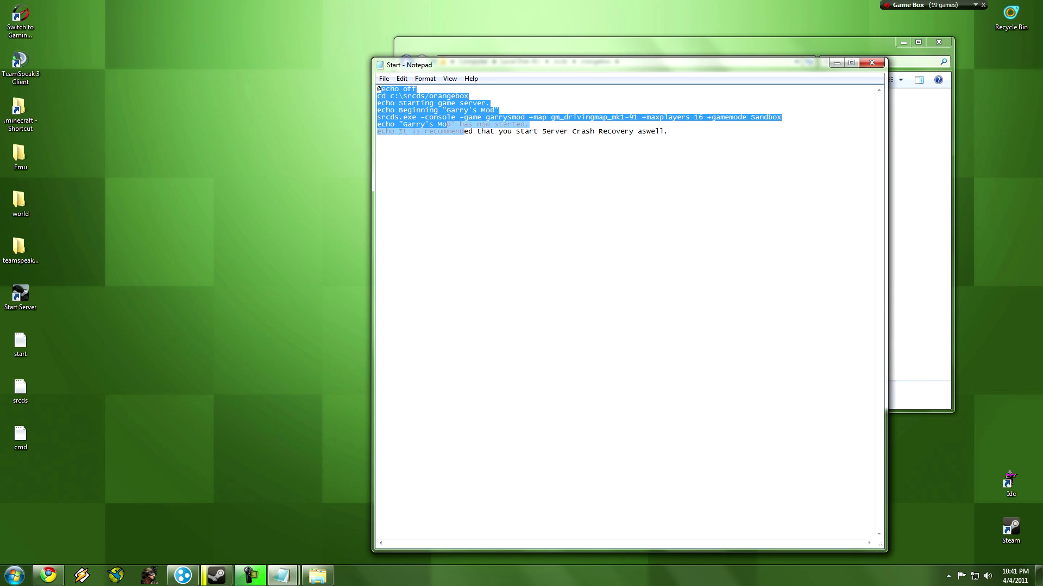
click(516, 125)
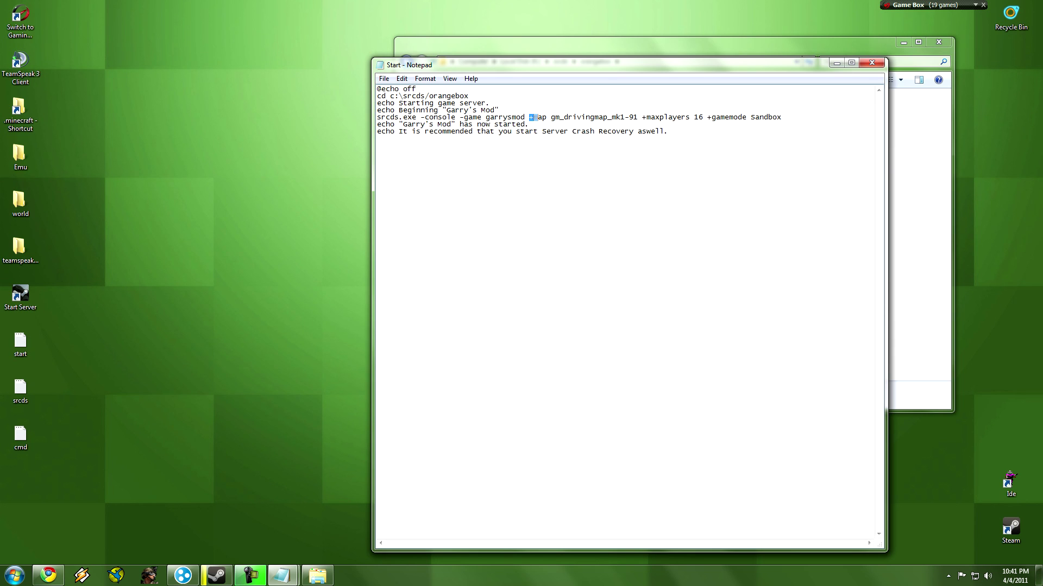
drag(550, 118, 637, 117)
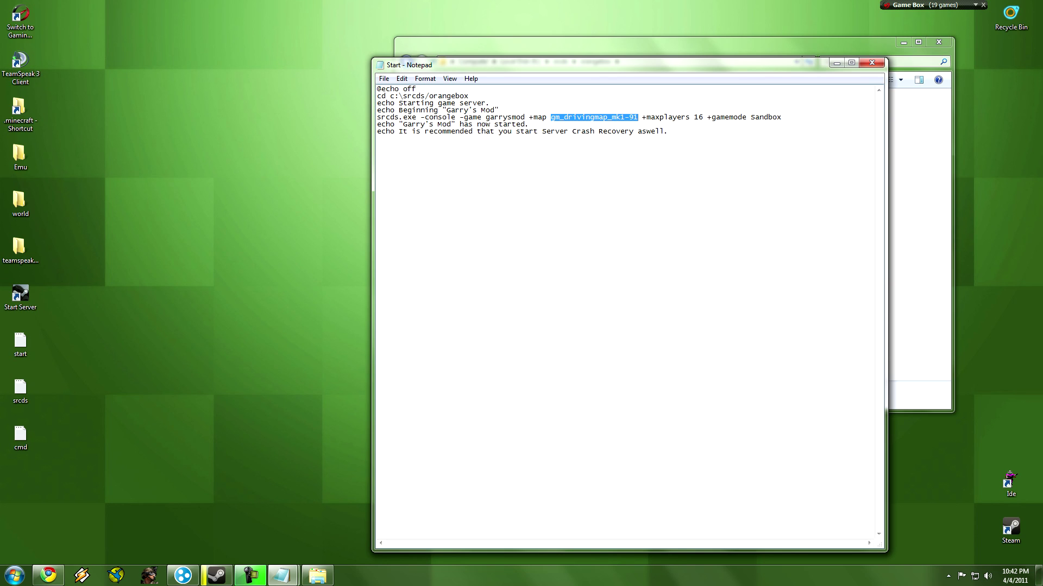
key(Left)
text(Gm)
key(Delete)
key(Delete)
key(Delete)
key(Delete)
key(Delete)
key(Delete)
key(Delete)
key(Delete)
key(Delete)
key(Delete)
key(Delete)
key(Delete)
key(Delete)
key(Delete)
key(Delete)
key(Delete)
key(Delete)
key(Delete)
key(Delete)
key(Delete)
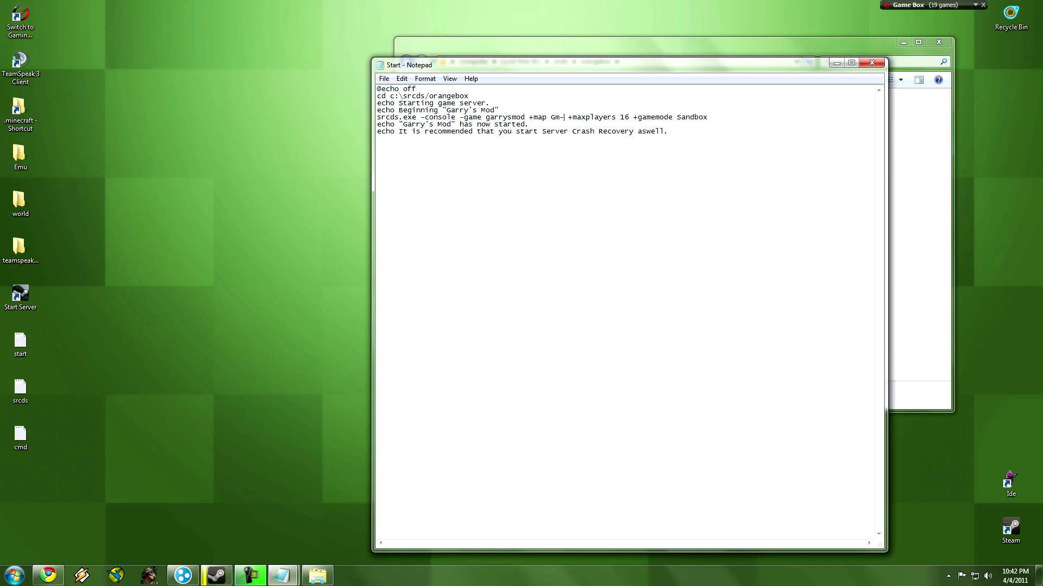
key(BackSpace)
key(BackSpace)
text(gm)
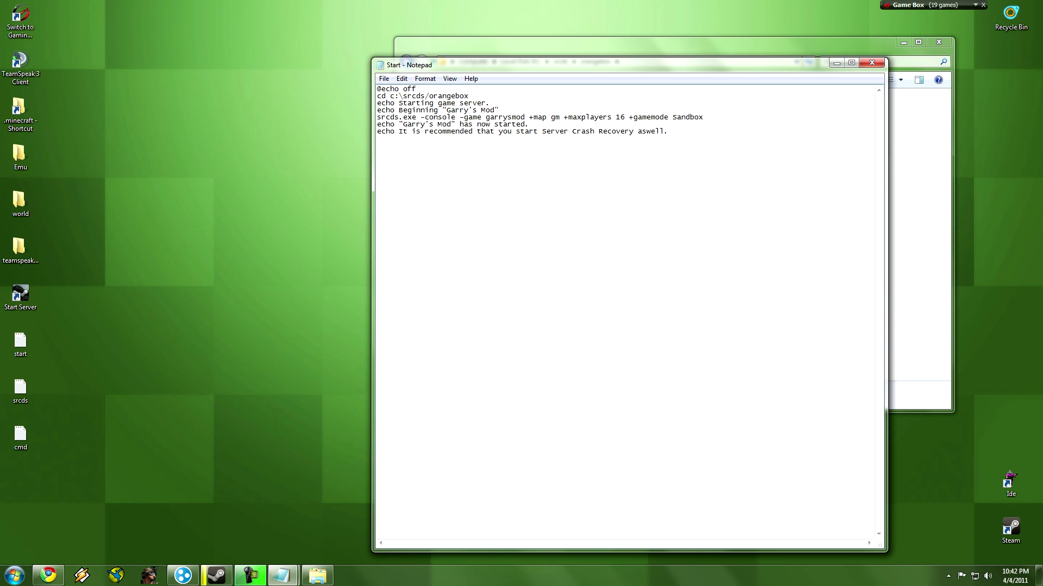
text(_flatgr)
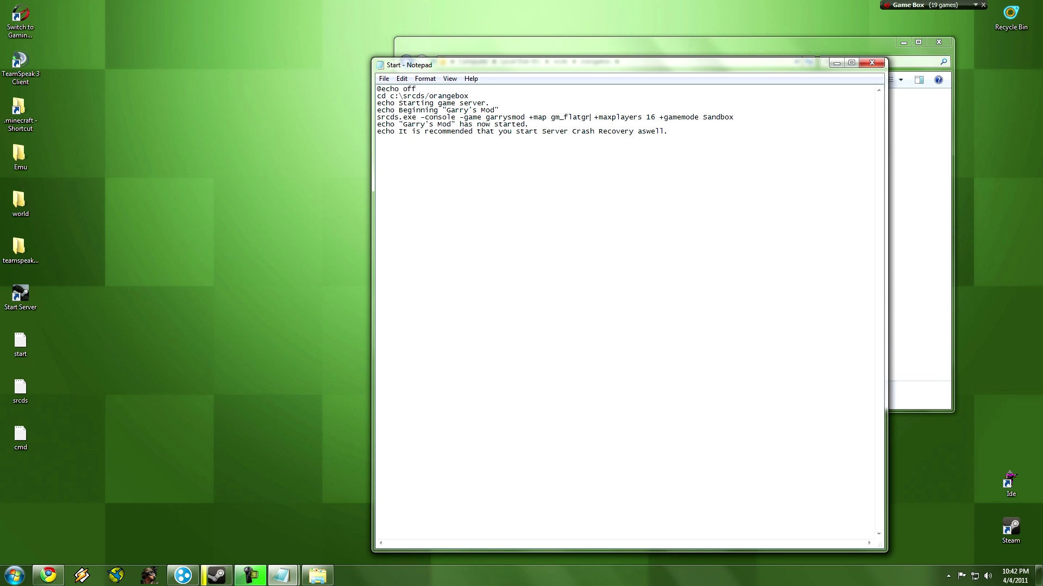
text(ass)
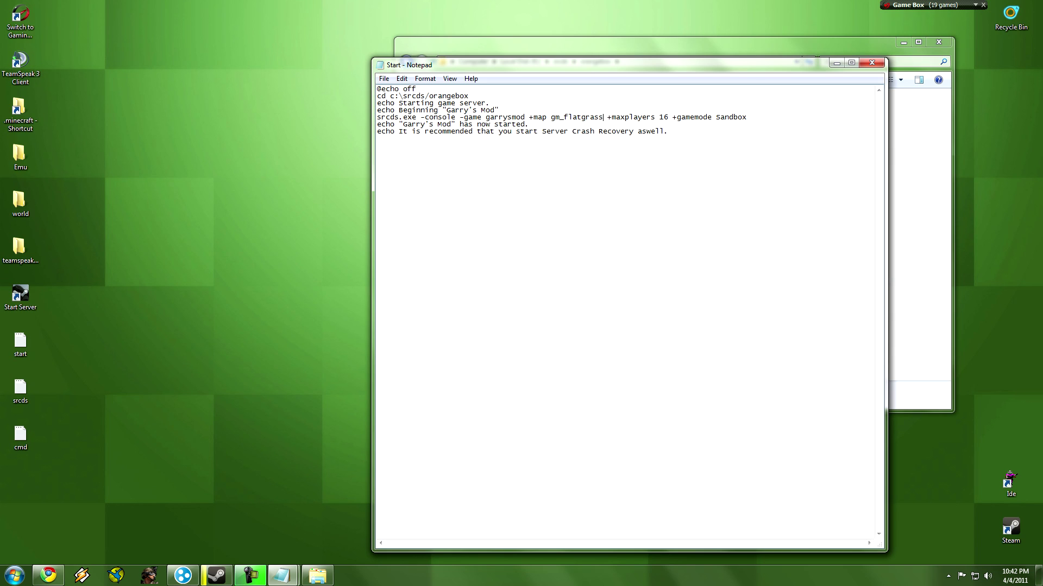
drag(555, 117, 603, 117)
key(ctrl+c)
click(551, 117)
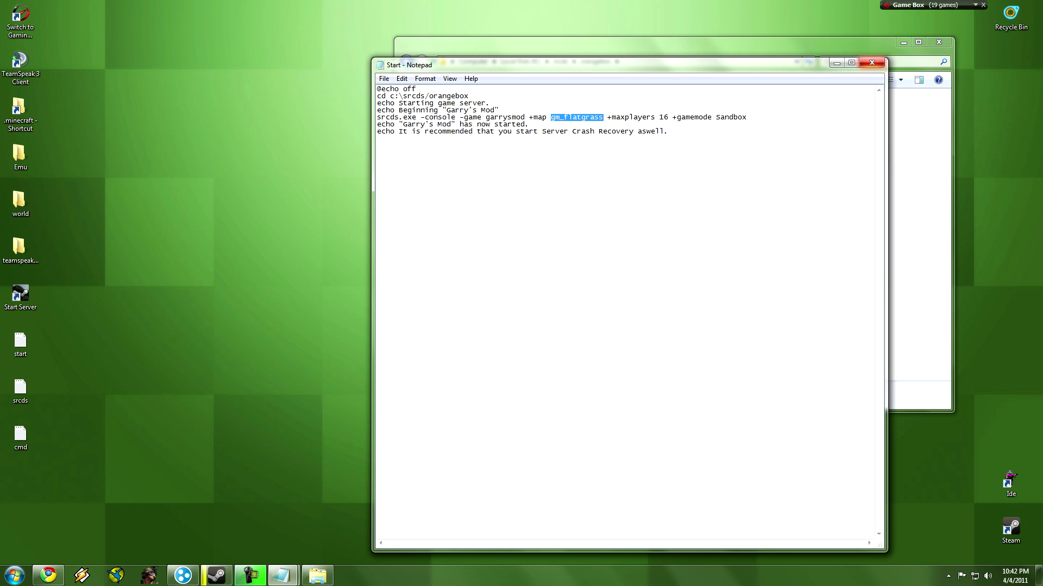
Swap srcds.bat's map name for gm_flatgrass, save it, and return to the Chrome tutorial.
click(871, 62)
right_click(660, 271)
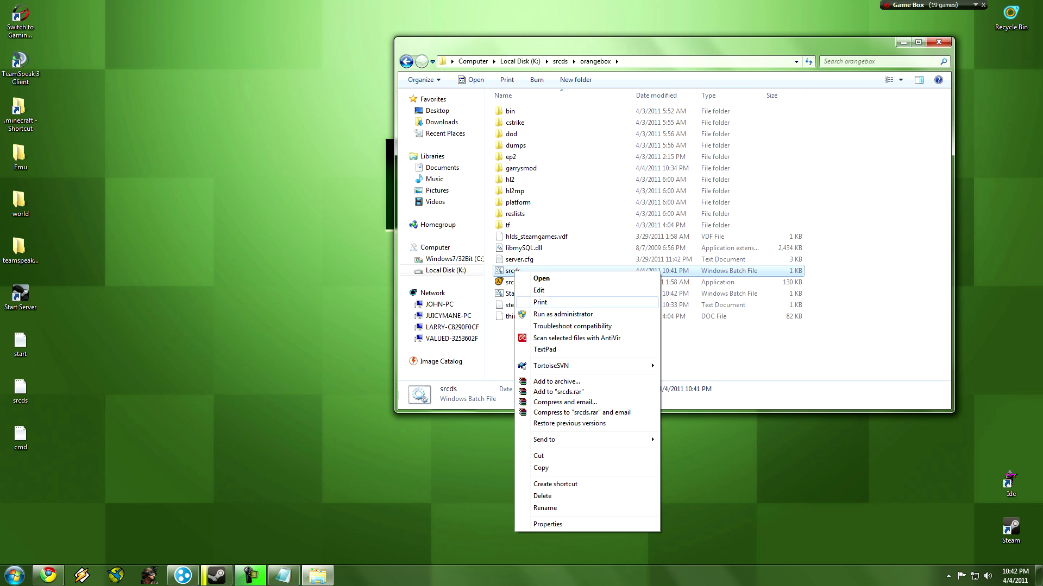
click(673, 289)
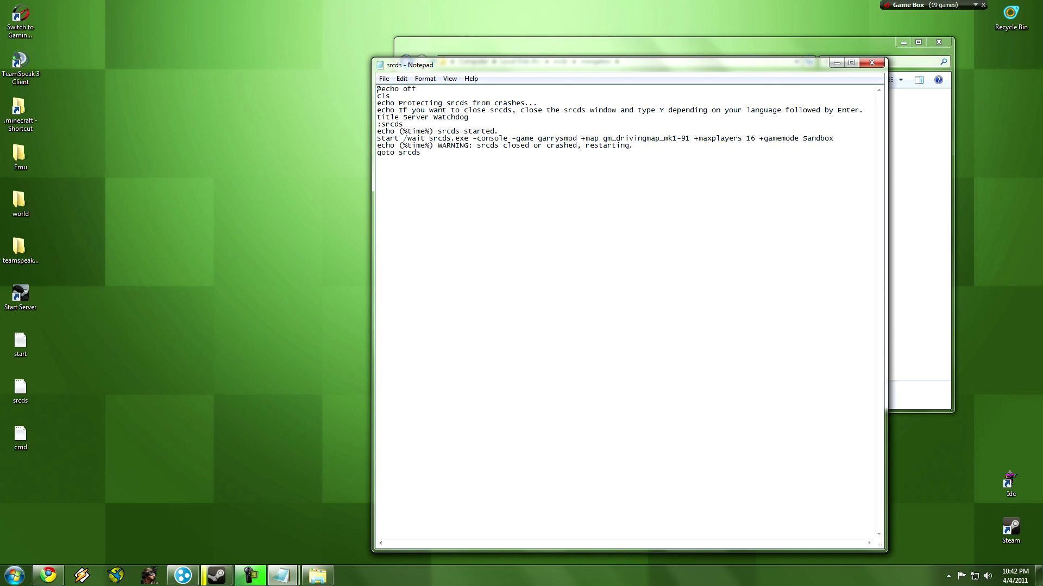
drag(602, 139, 690, 139)
key(ctrl+v)
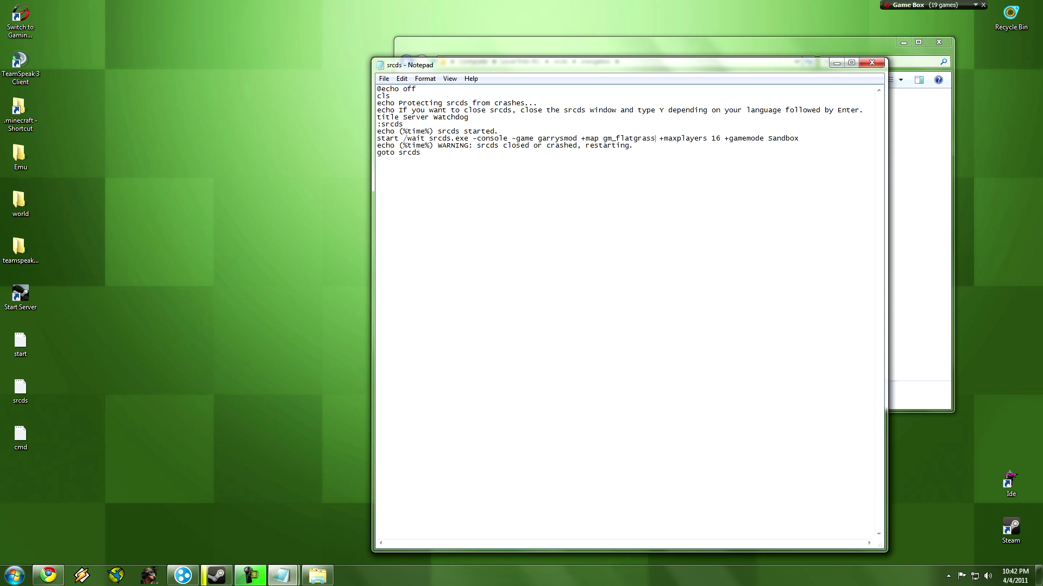
key(alt+F4)
key(Return)
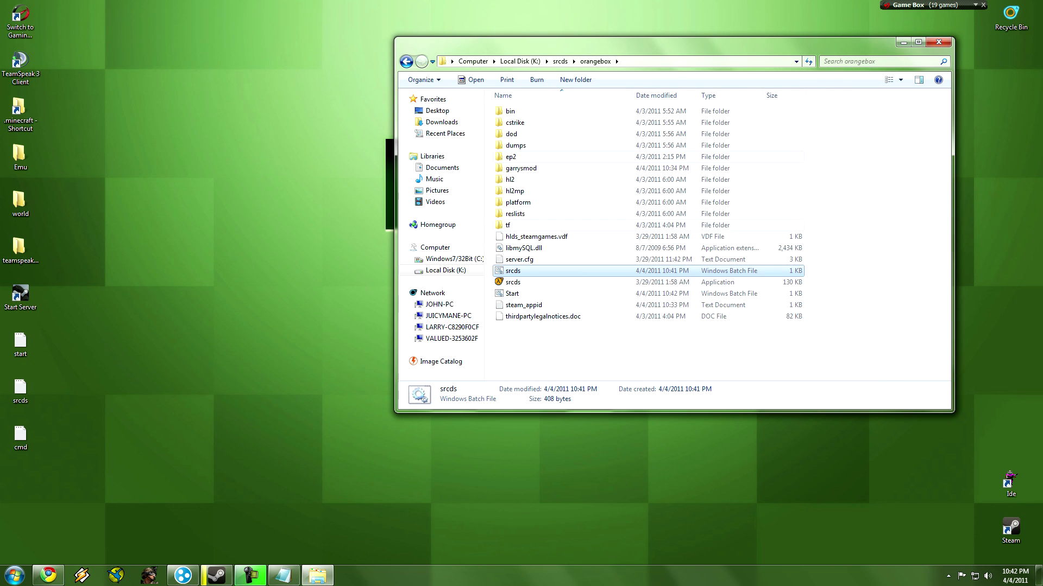
click(49, 575)
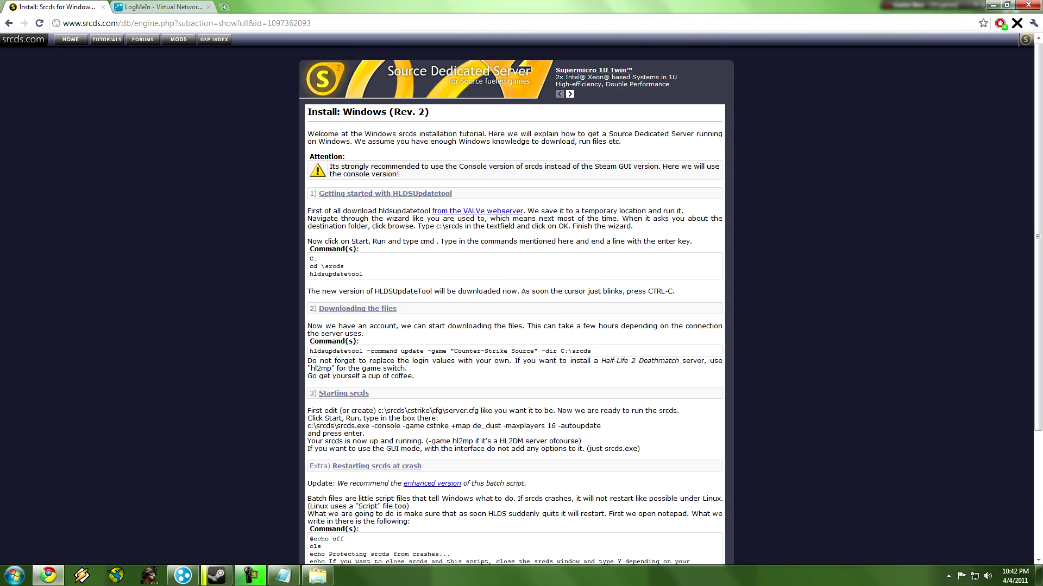
On the Hamachi site, go through Licensing to the Download page and acknowledge the conditions of use.
click(160, 7)
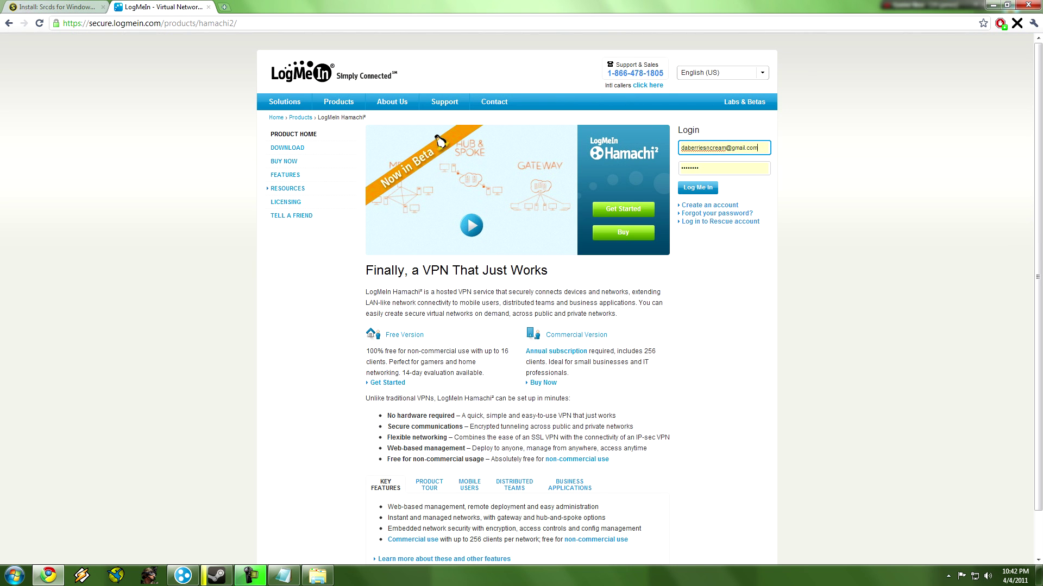
click(286, 202)
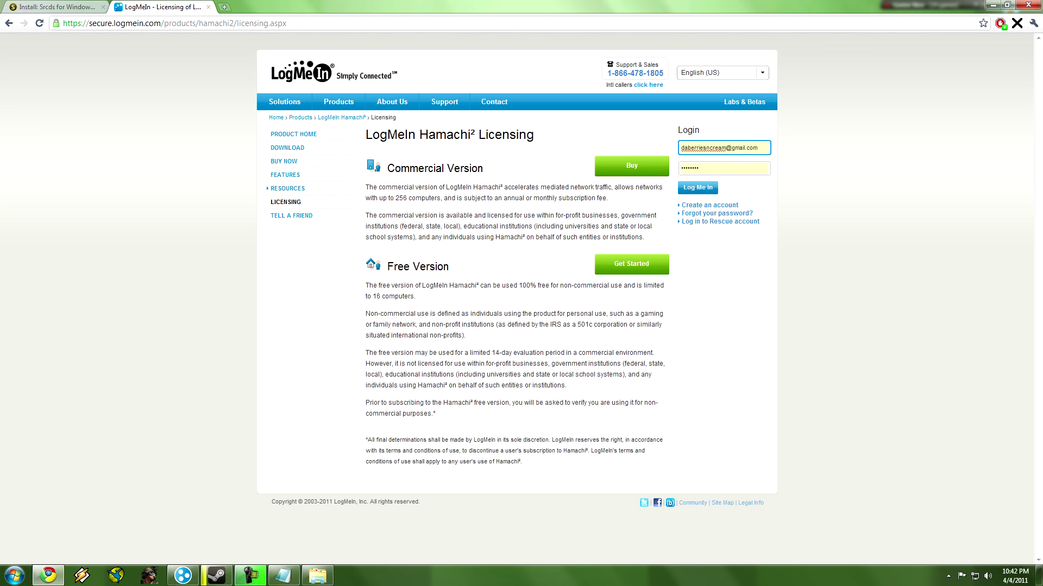
click(287, 148)
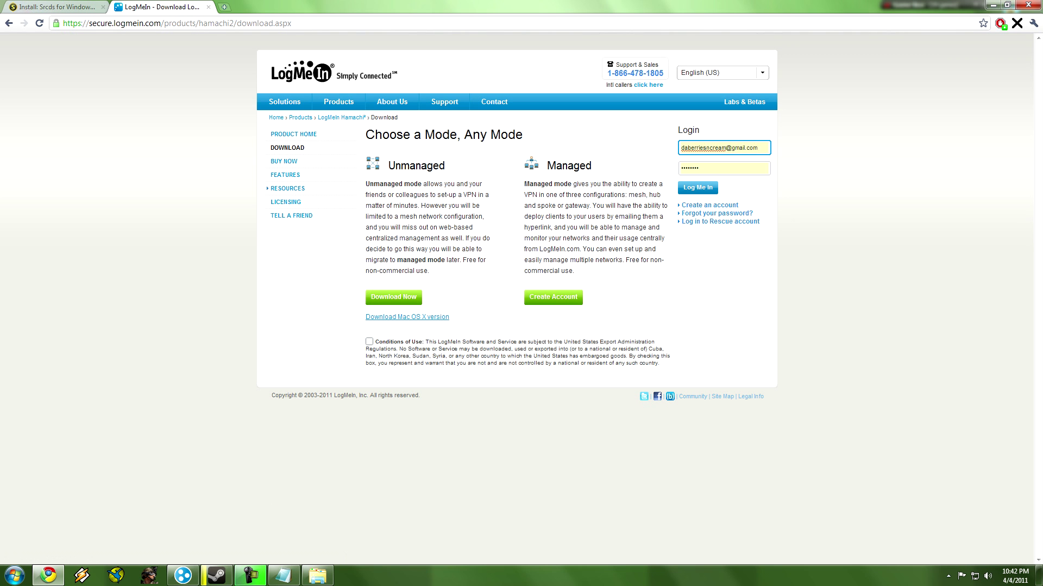
key(Return)
key(Return)
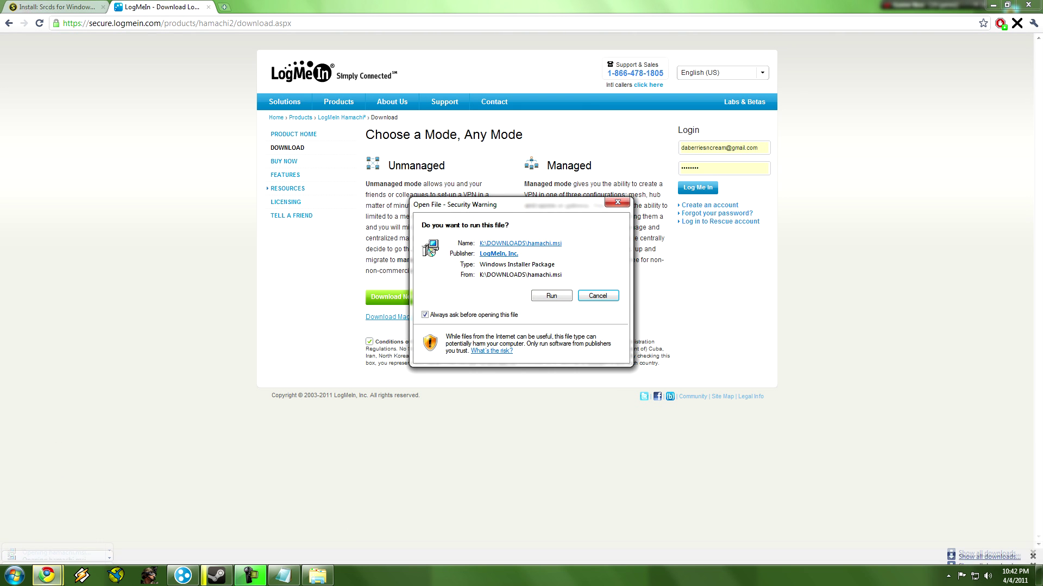
Run the Hamachi installer, cancel it since Hamachi is already installed, and reposition the window.
key(alt+r)
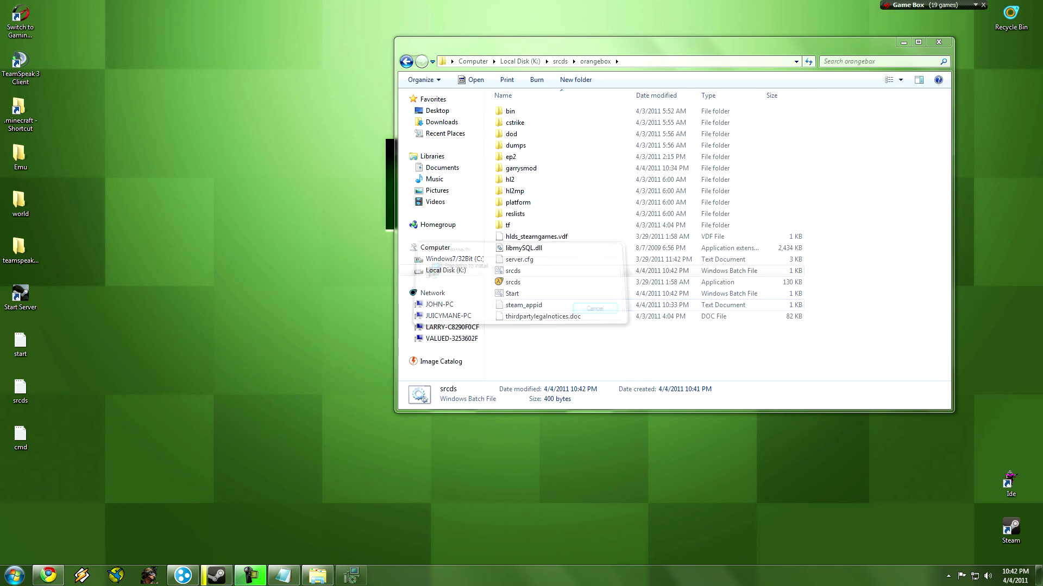
key(Return)
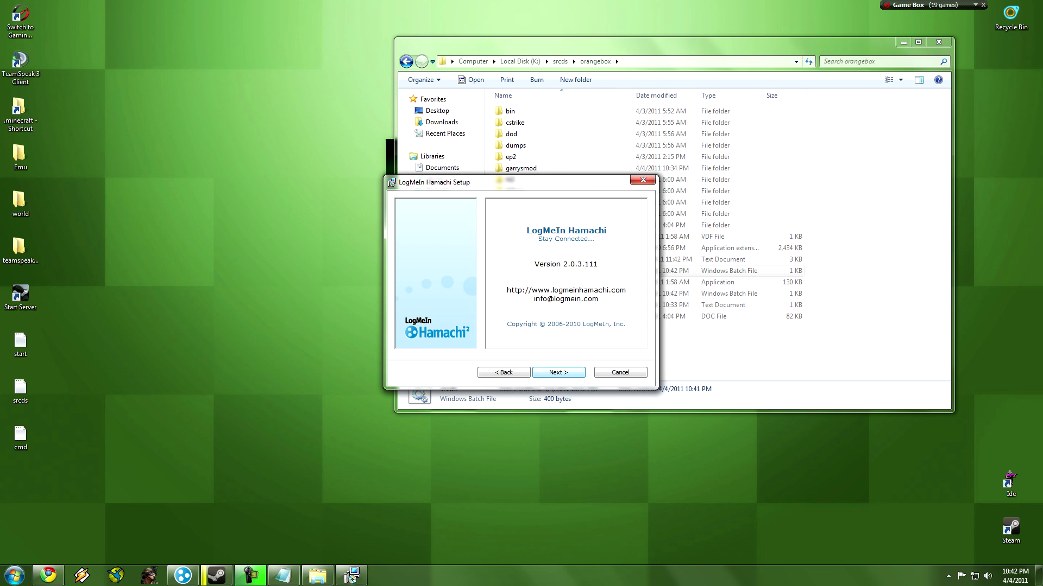
key(Return)
key(Escape)
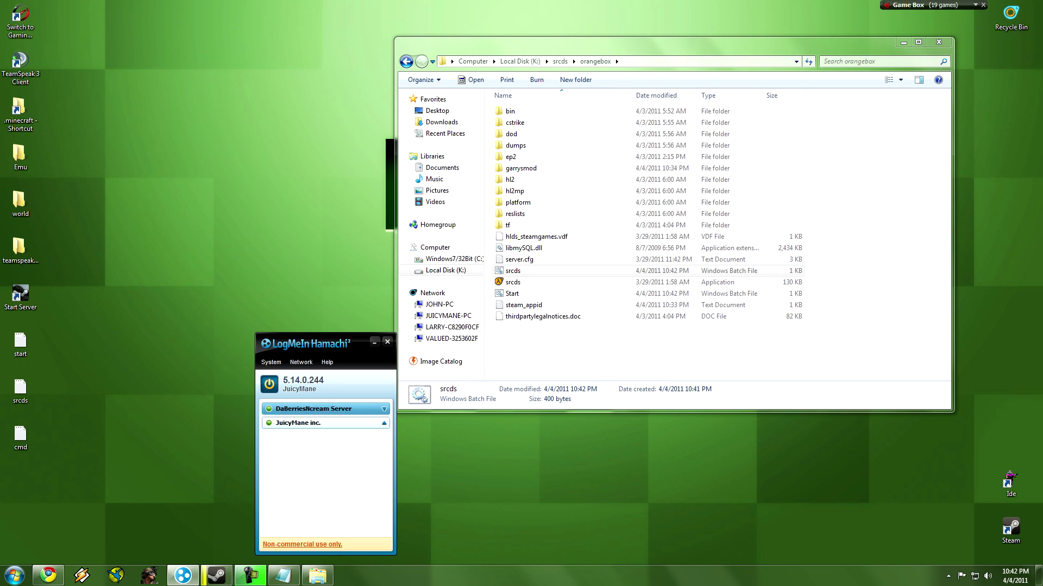
drag(326, 344, 190, 137)
right_click(204, 201)
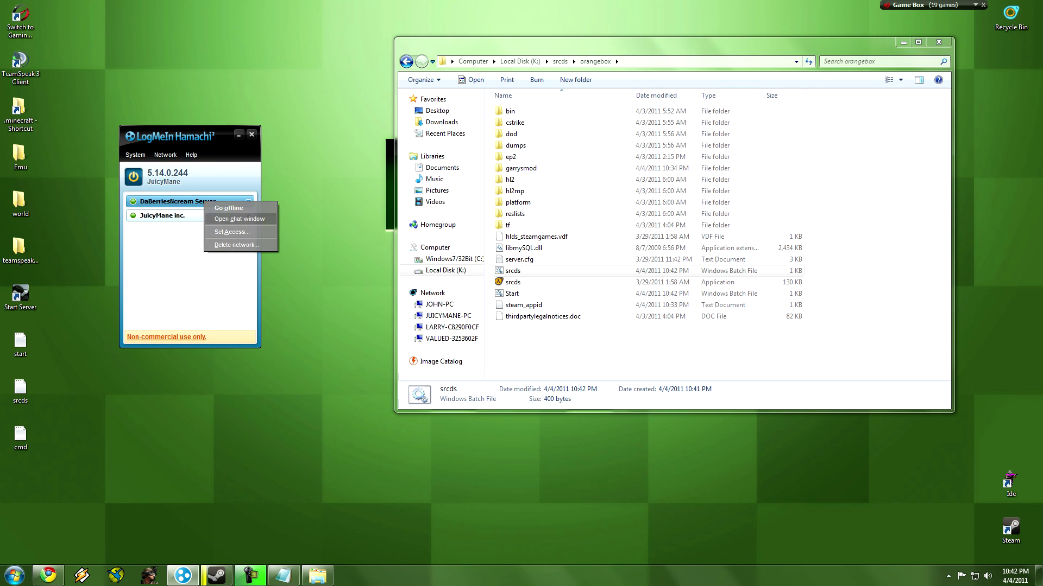
key(Escape)
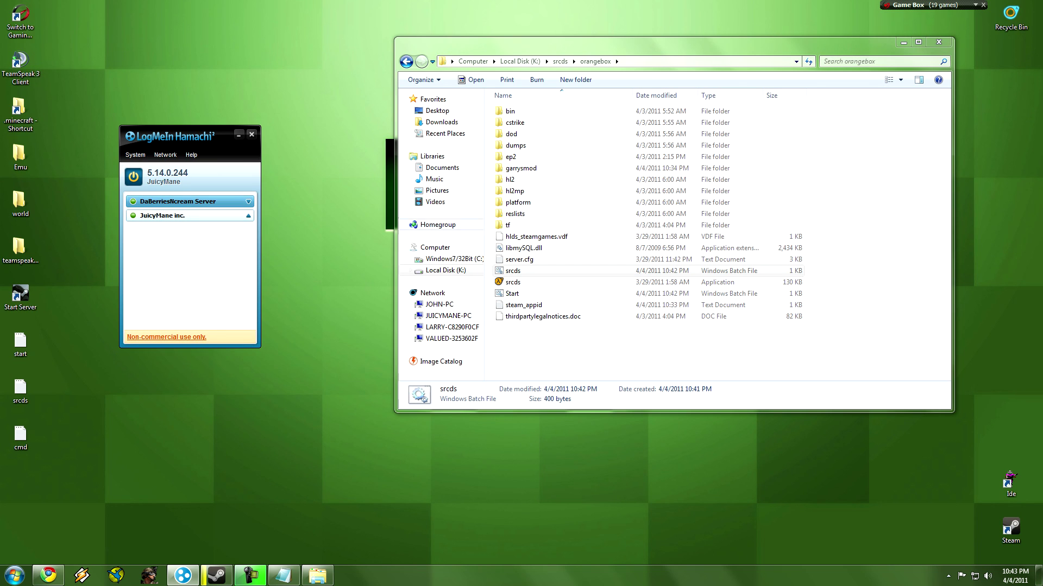
Create a new Hamachi network named DaBerriesnCream with a join password.
click(165, 155)
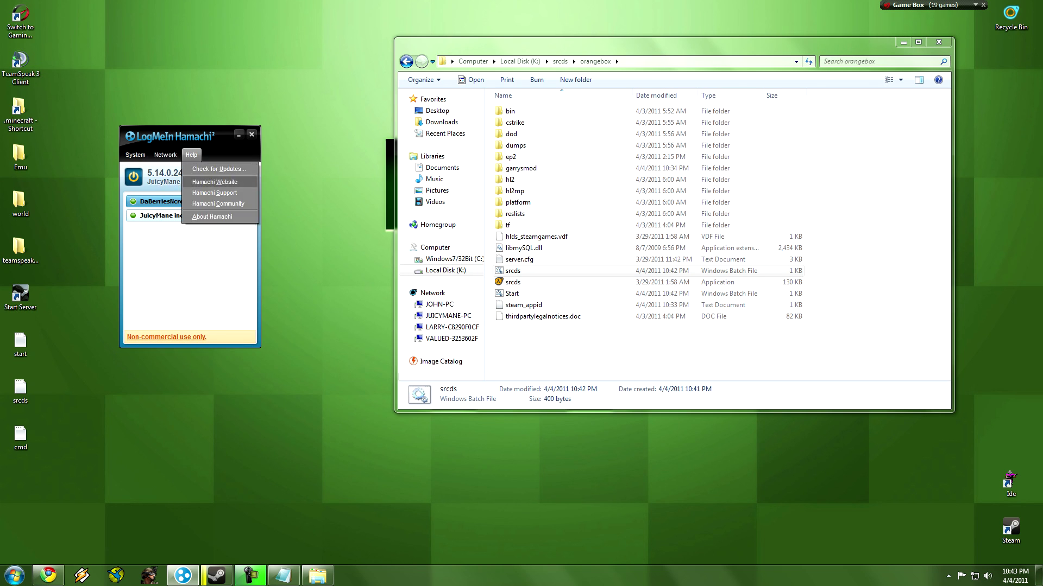
click(193, 169)
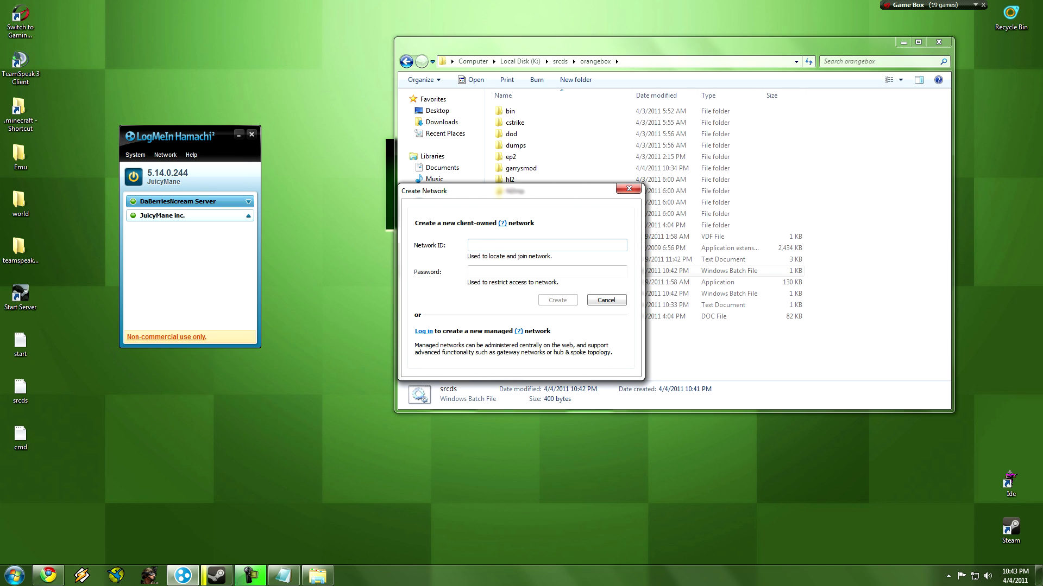
text(DaBerriesn)
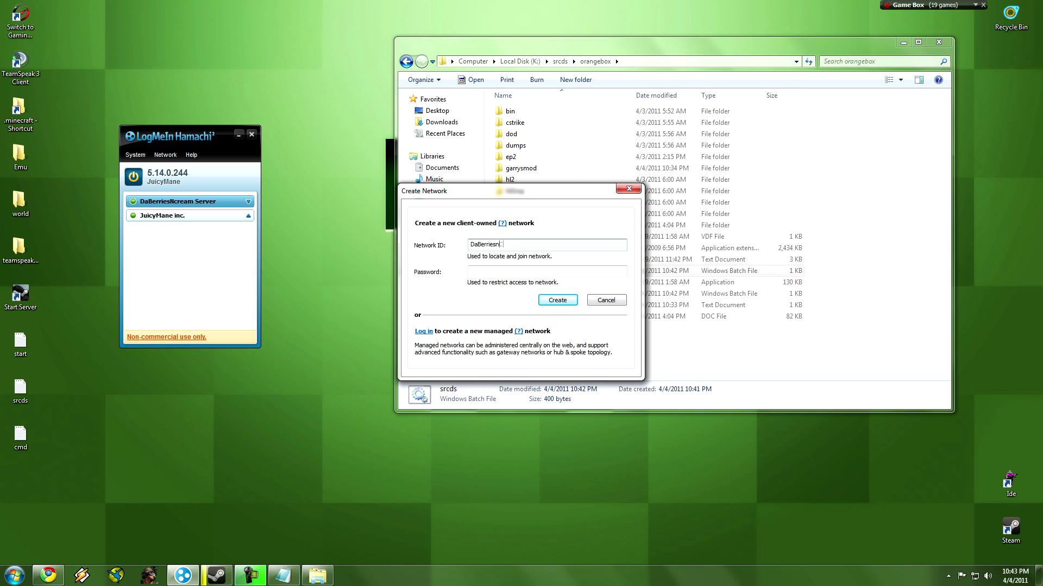
text(crCream)
click(471, 271)
text(123)
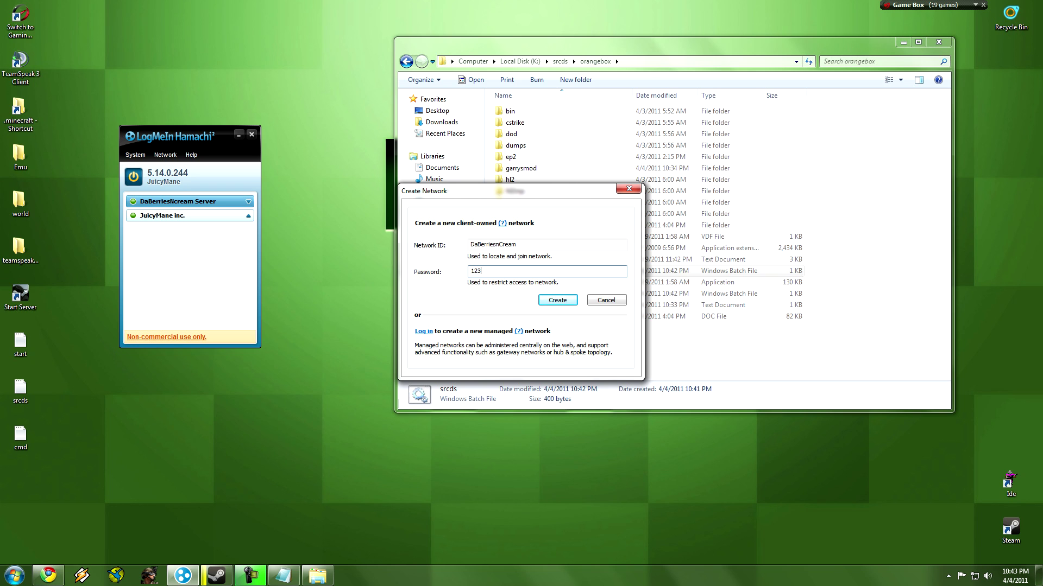
key(Return)
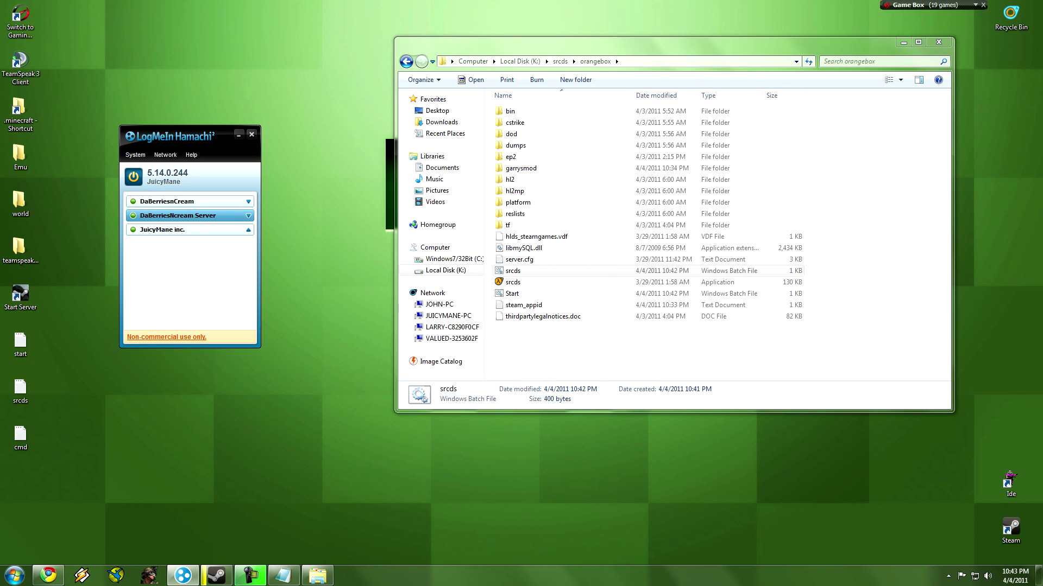
Turn off 'Require a password to join' in the new network's access settings.
right_click(167, 205)
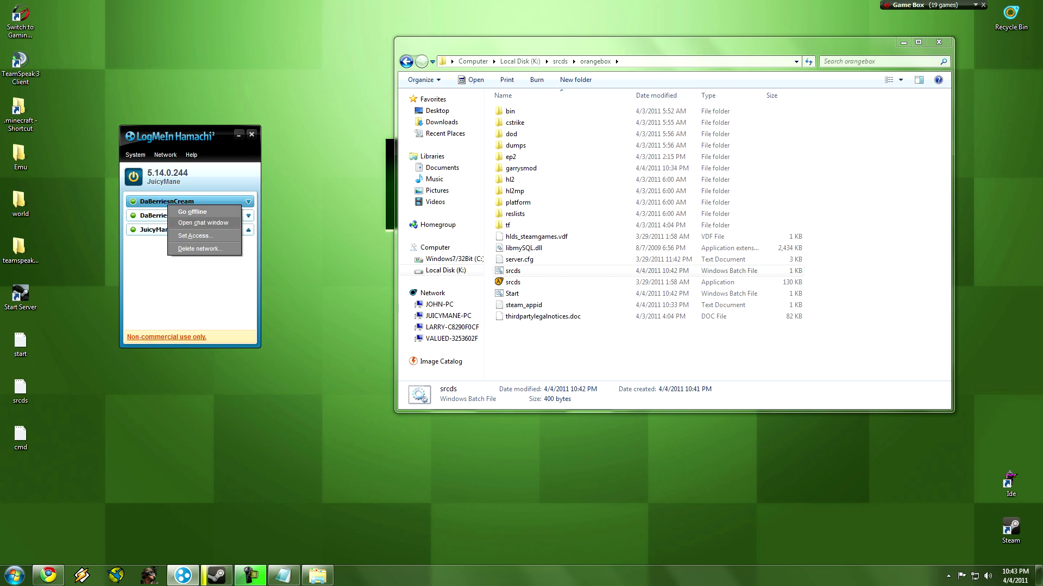
key(Down)
key(Down)
key(Down)
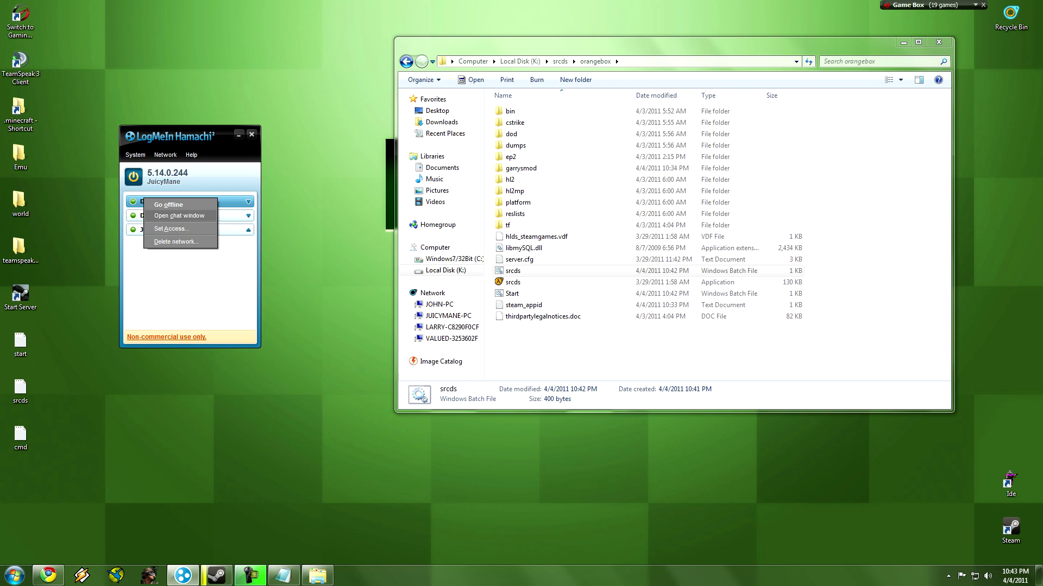
key(Return)
key(space)
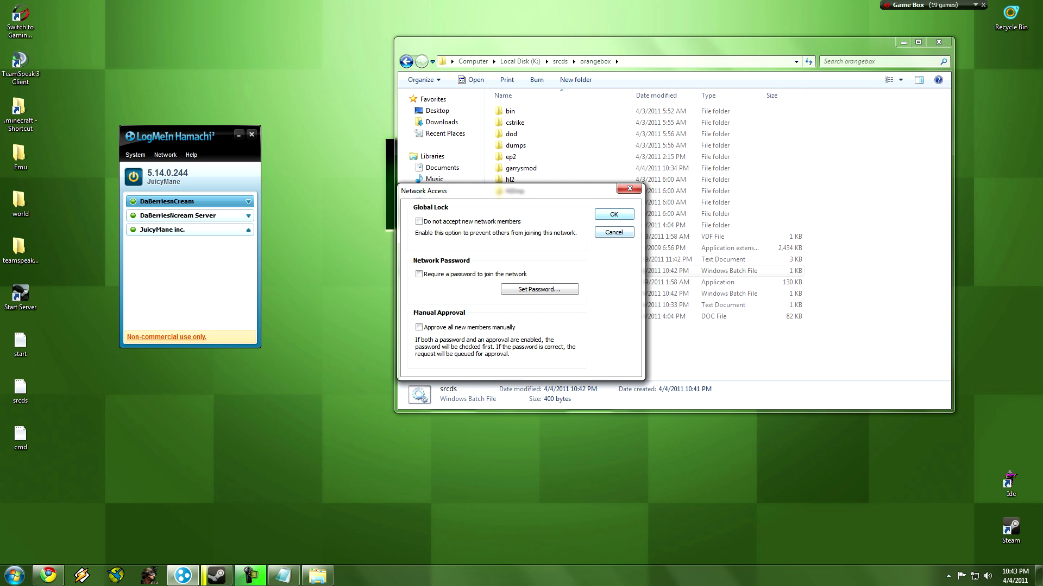
key(Escape)
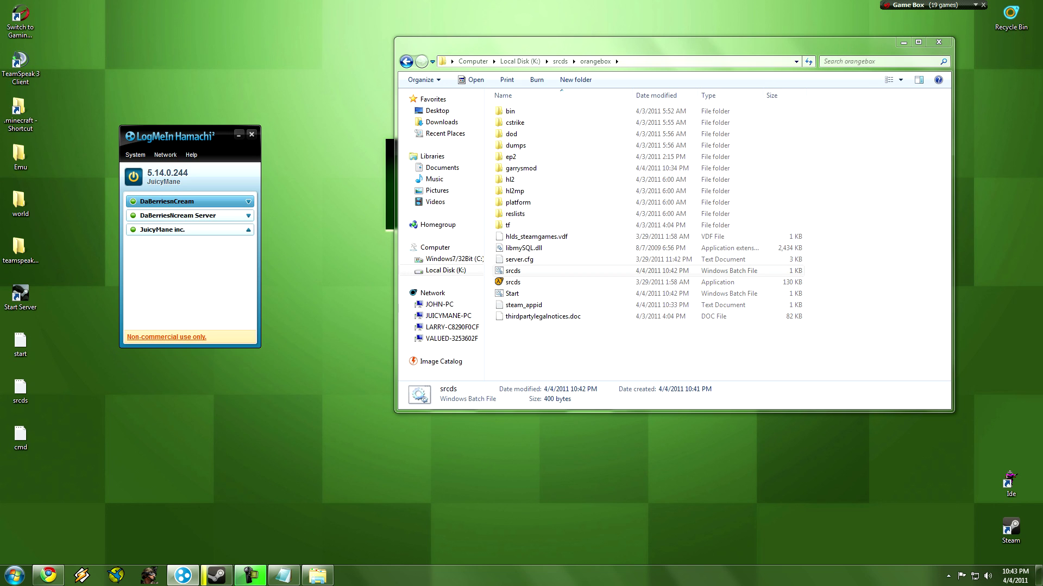
drag(190, 135, 296, 339)
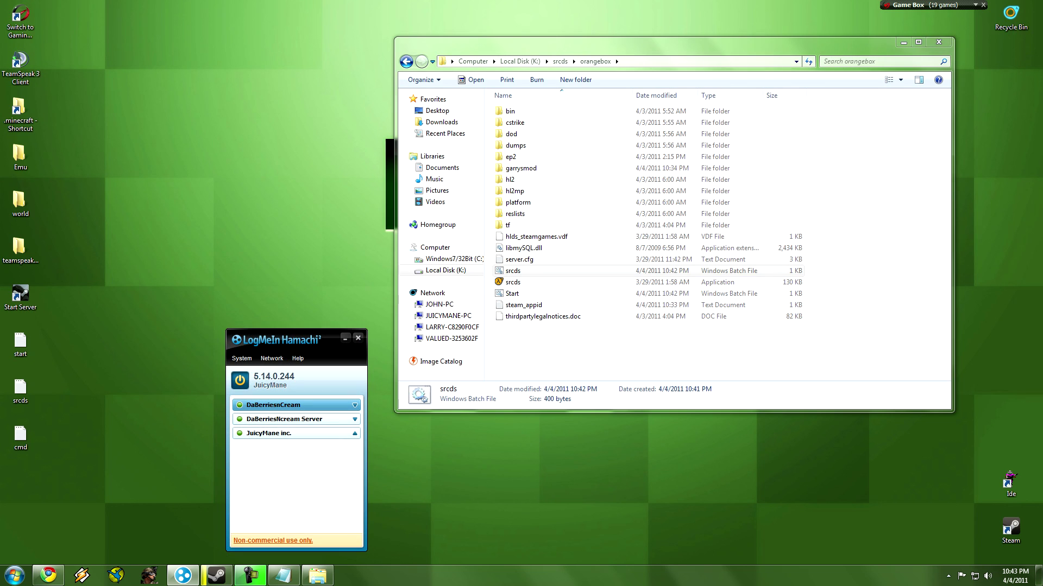
drag(705, 44, 743, 26)
Launch the server from Start.bat, let gm_flatgrass load, then bring Steam forward.
double_click(550, 276)
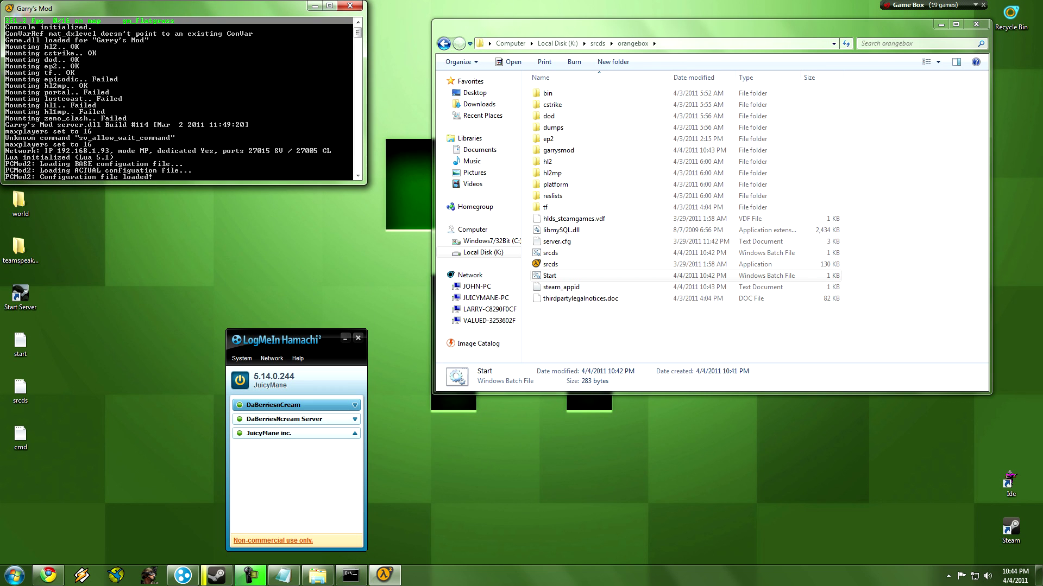
click(217, 576)
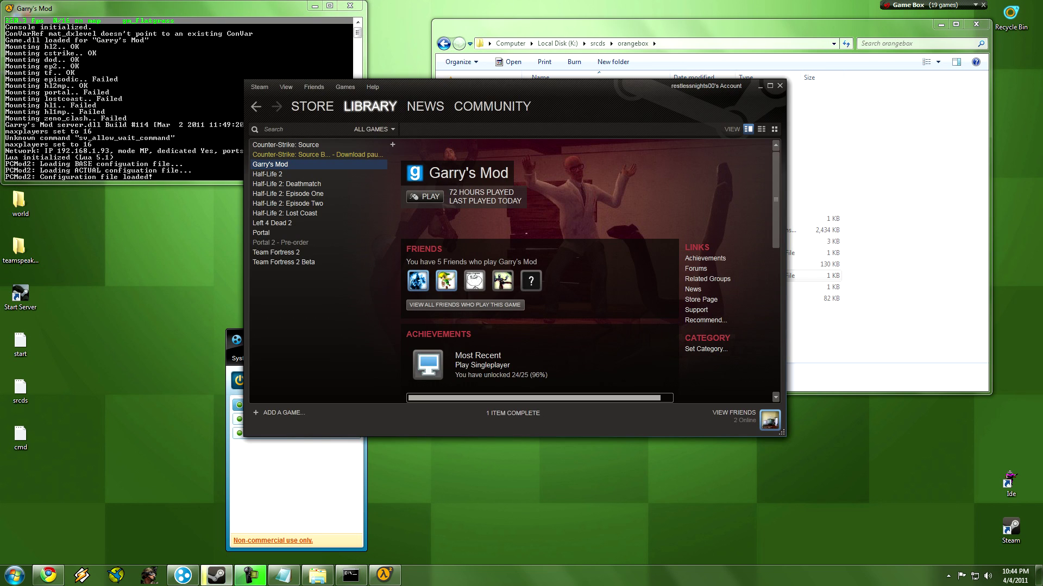
Open Steam's game server browser and move the Hamachi window aside.
click(286, 87)
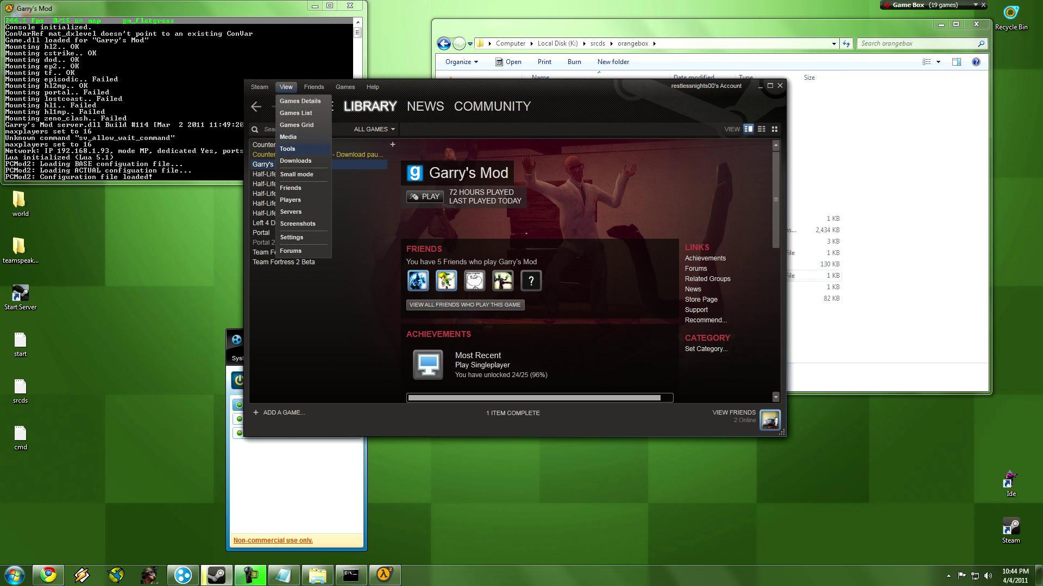
click(290, 212)
click(183, 575)
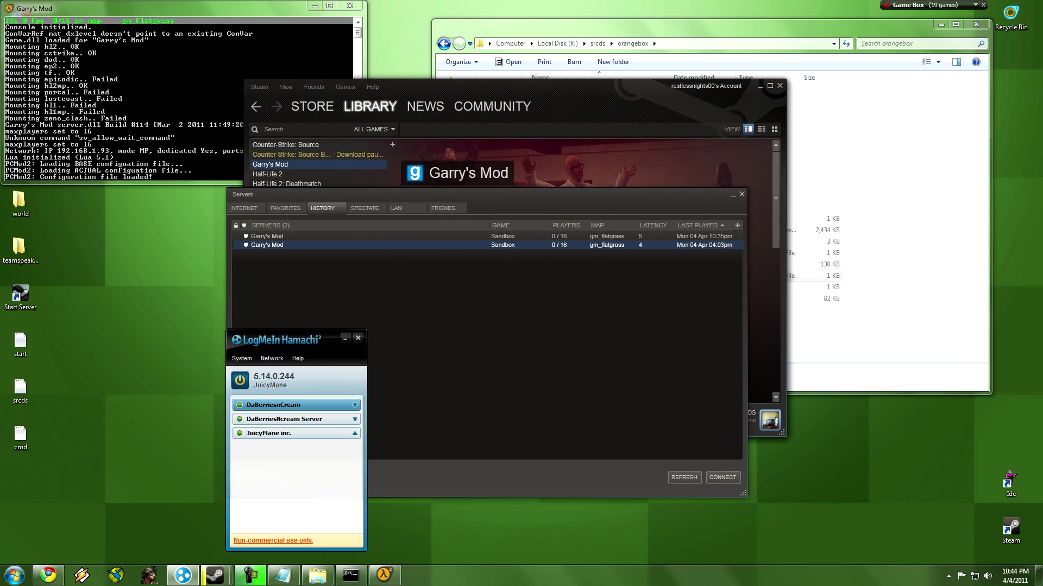
drag(294, 339, 131, 309)
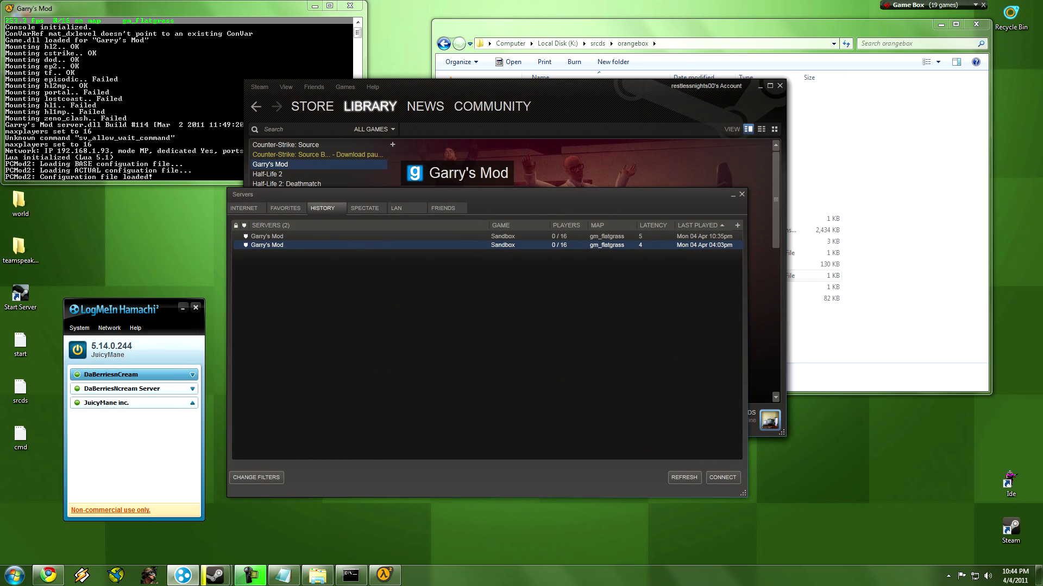
In Favorites, add server 5.14.0.244 by IP, look up its games, then close the browser.
click(285, 208)
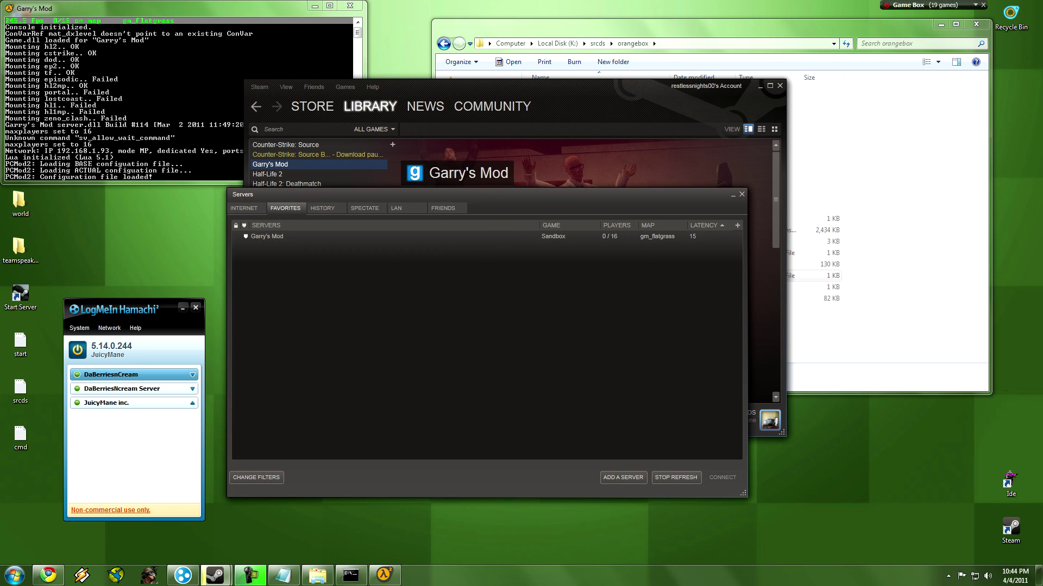
click(266, 225)
click(267, 237)
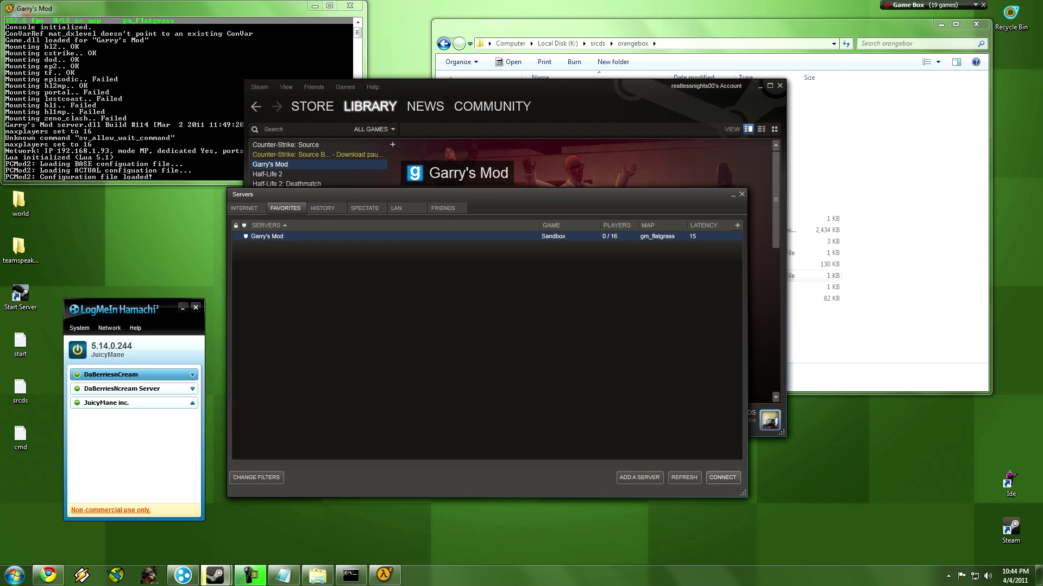
right_click(412, 317)
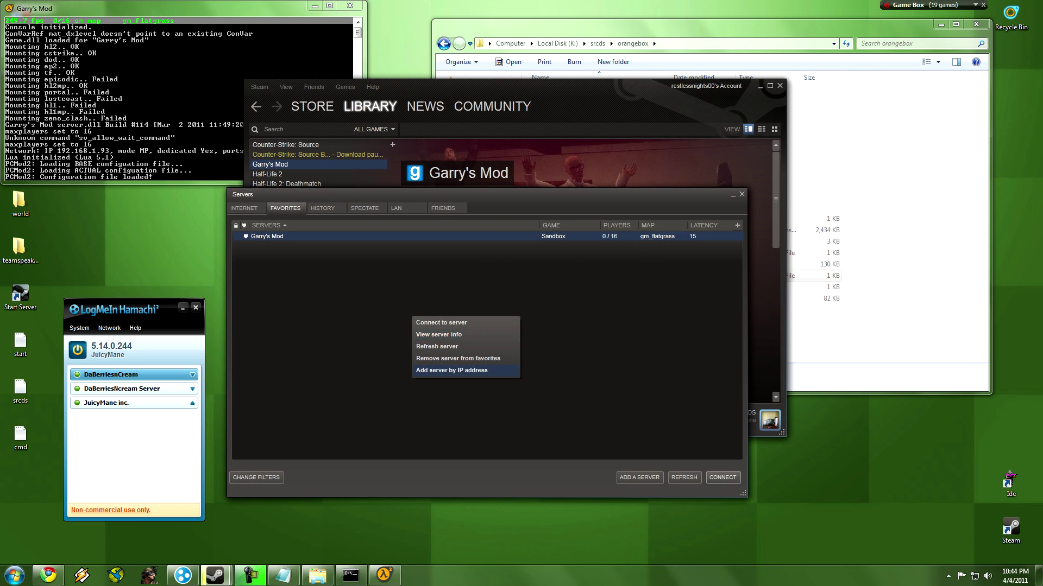
click(452, 370)
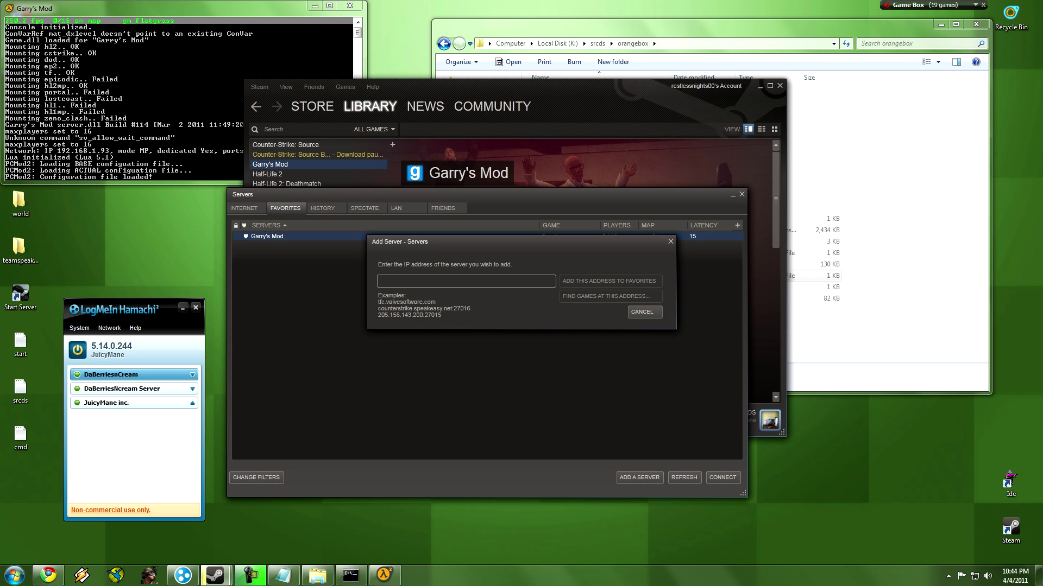
text(5.)
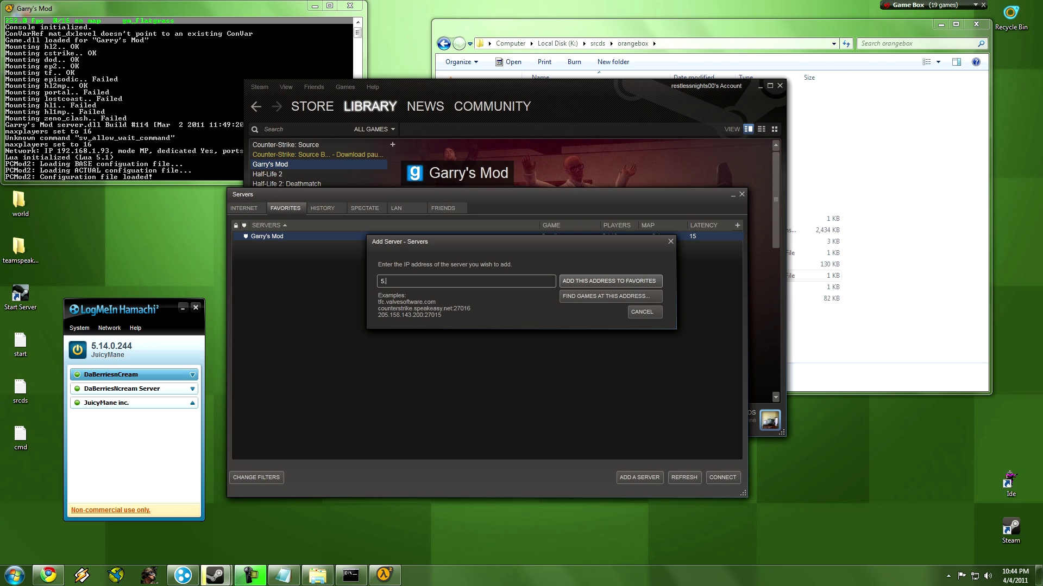
text(14.0.244)
key(Return)
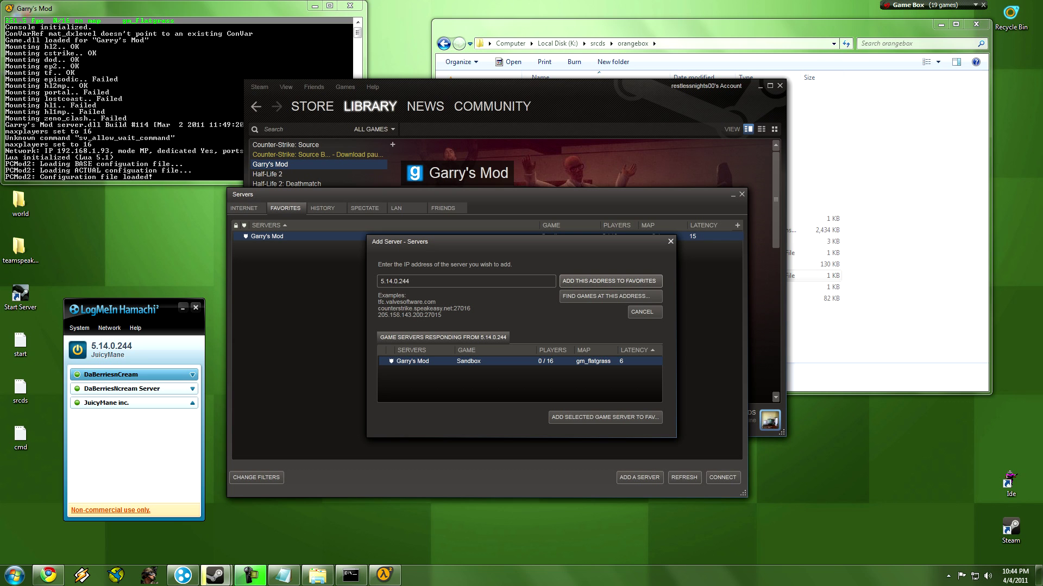
key(Escape)
key(Escape)
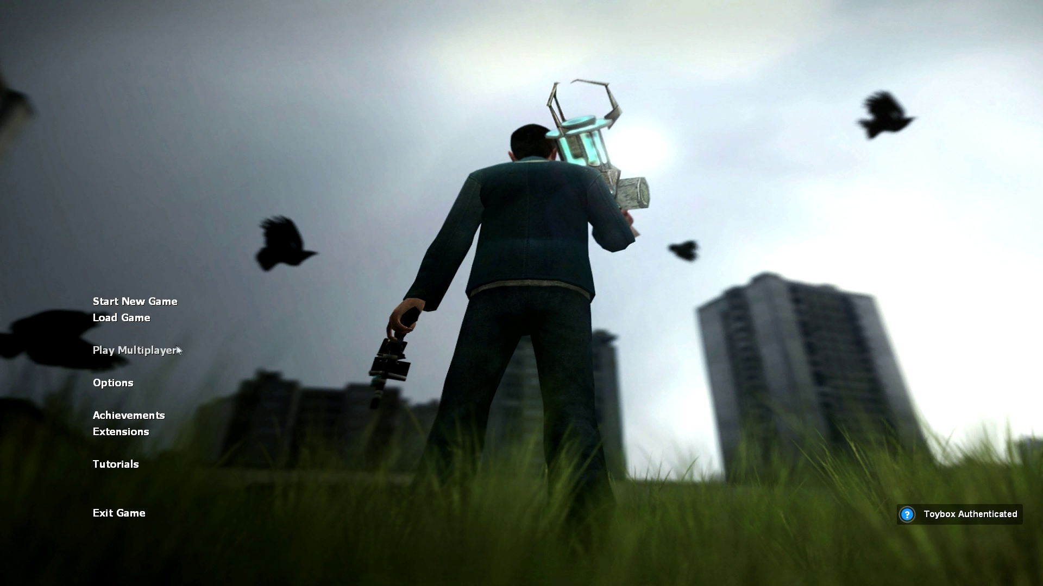
Add 5.14.0.244 to Garry's Mod multiplayer favorites and join the gm_flatgrass server.
click(134, 351)
click(324, 165)
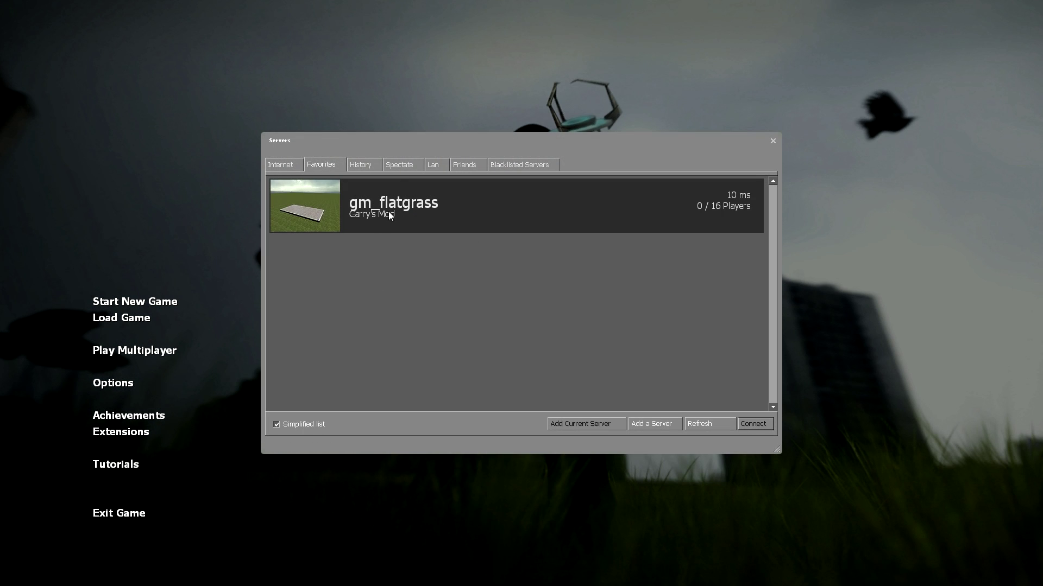
click(652, 425)
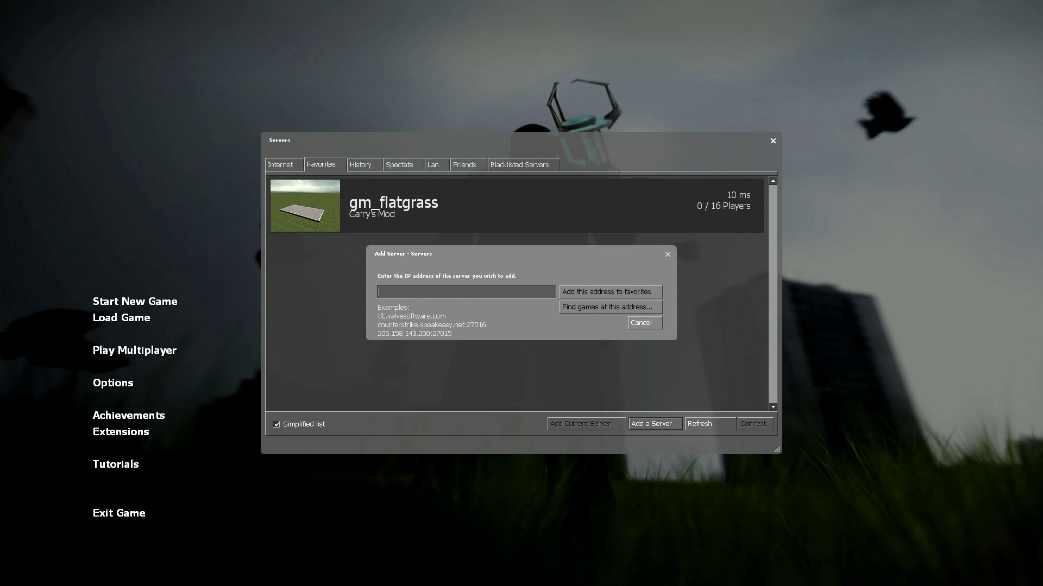
text(5.14.0.244)
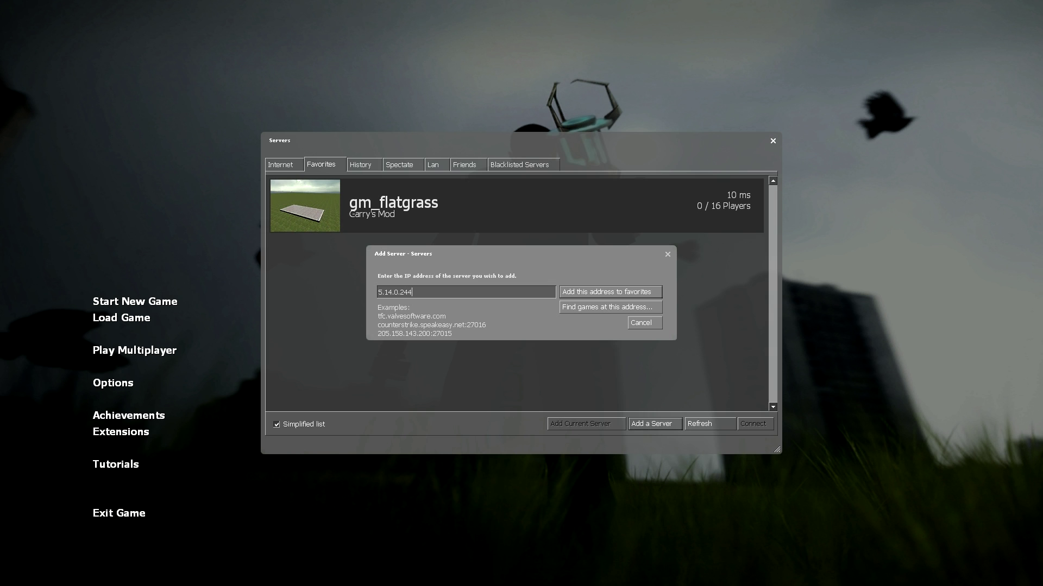
key(Return)
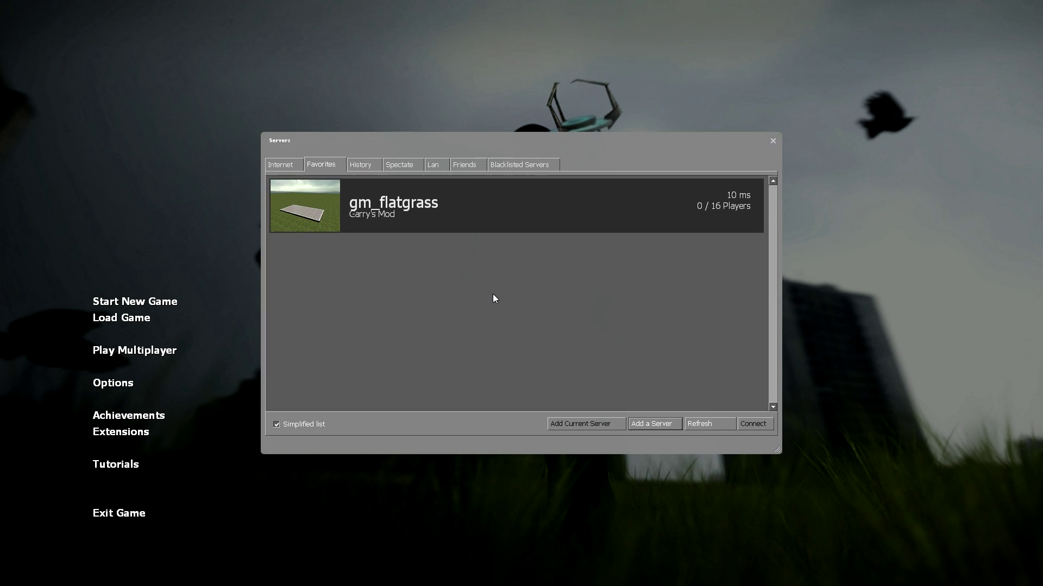
double_click(362, 205)
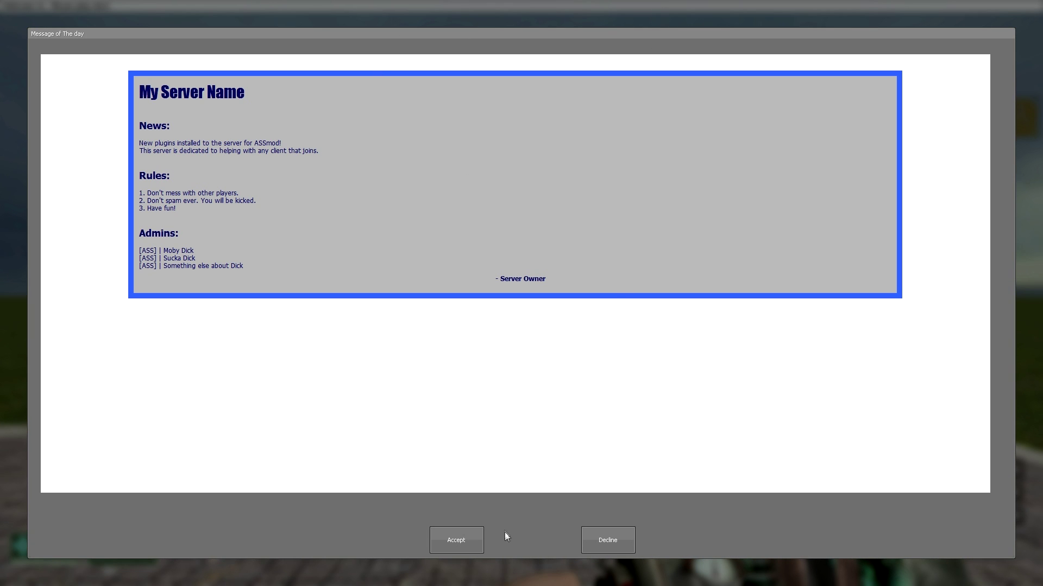
Accept the gm_flatgrass server's message of the day to enter the game.
click(468, 540)
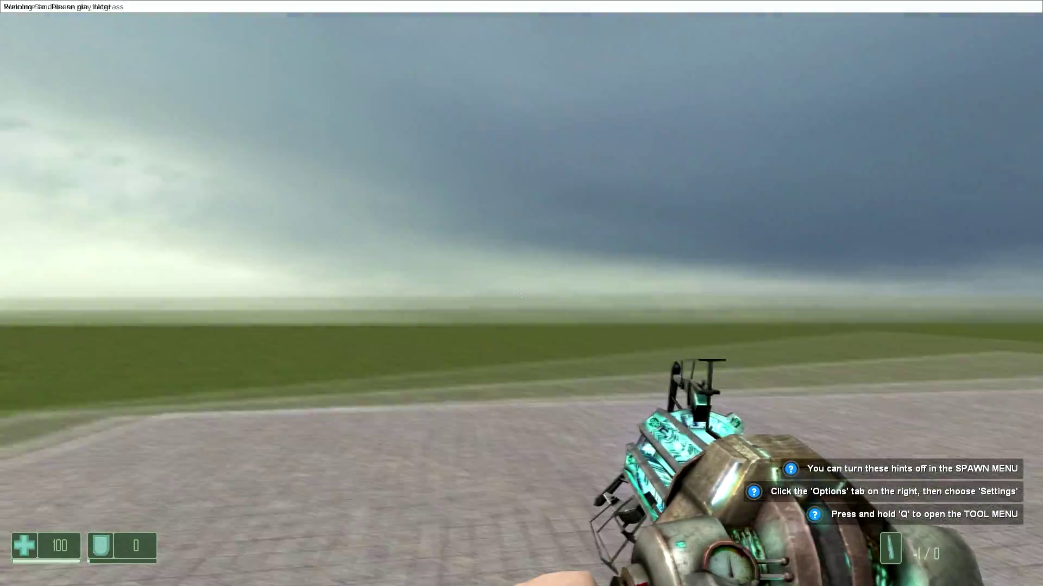
Spawn a wooden cabinet prop, then switch to the pistol and empty it toward the platform.
key(q)
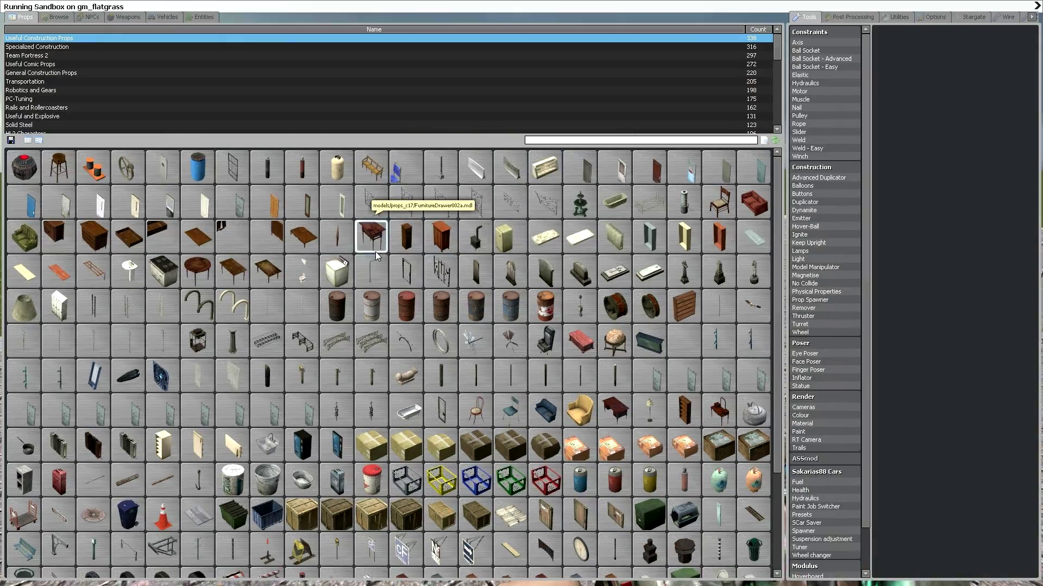
click(442, 239)
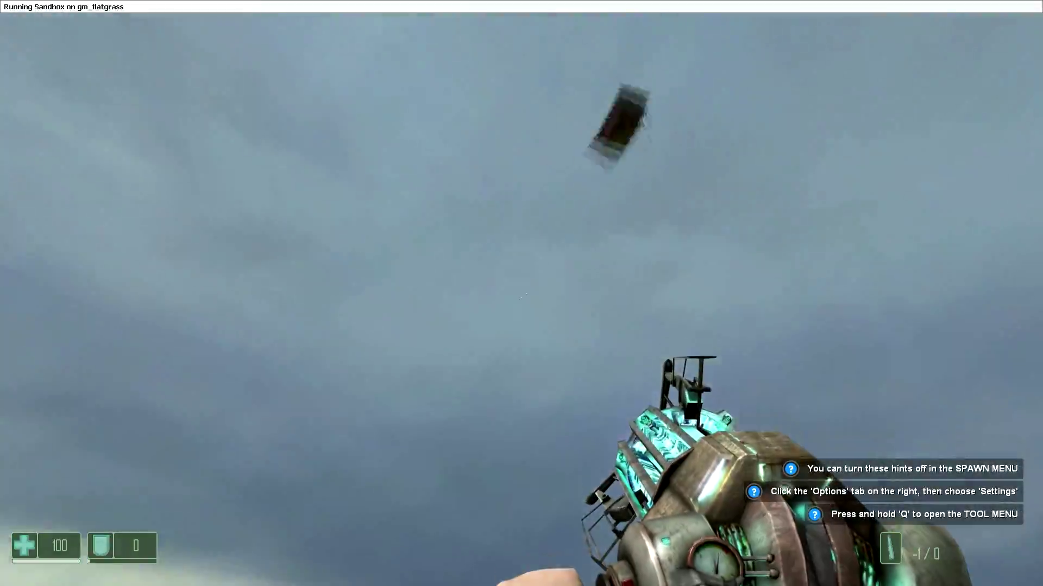
key(2)
key(q)
click(521, 293)
click(522, 294)
click(522, 293)
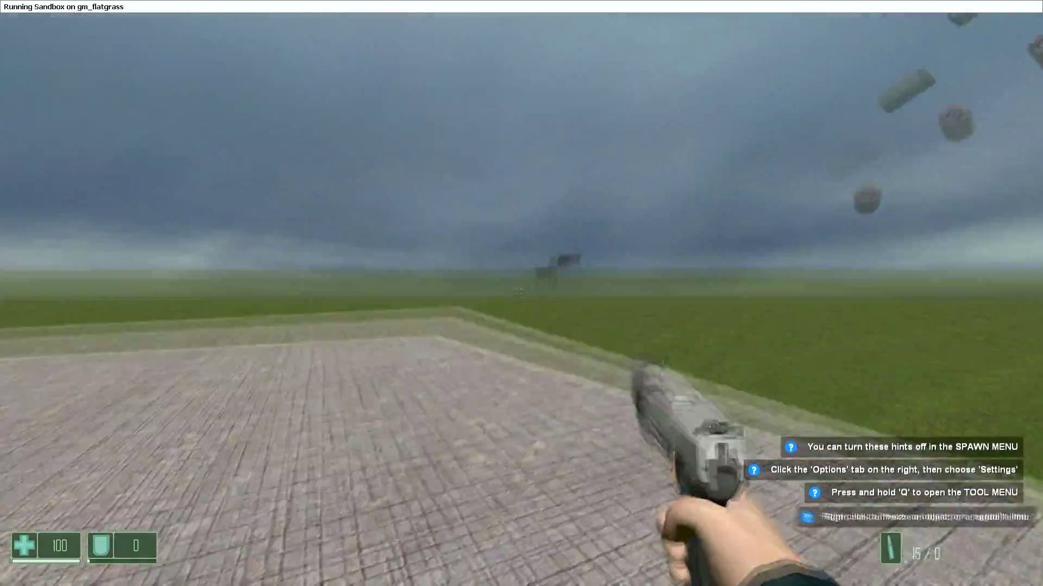
click(522, 293)
click(522, 293)
click(522, 293)
click(521, 293)
click(522, 293)
click(521, 293)
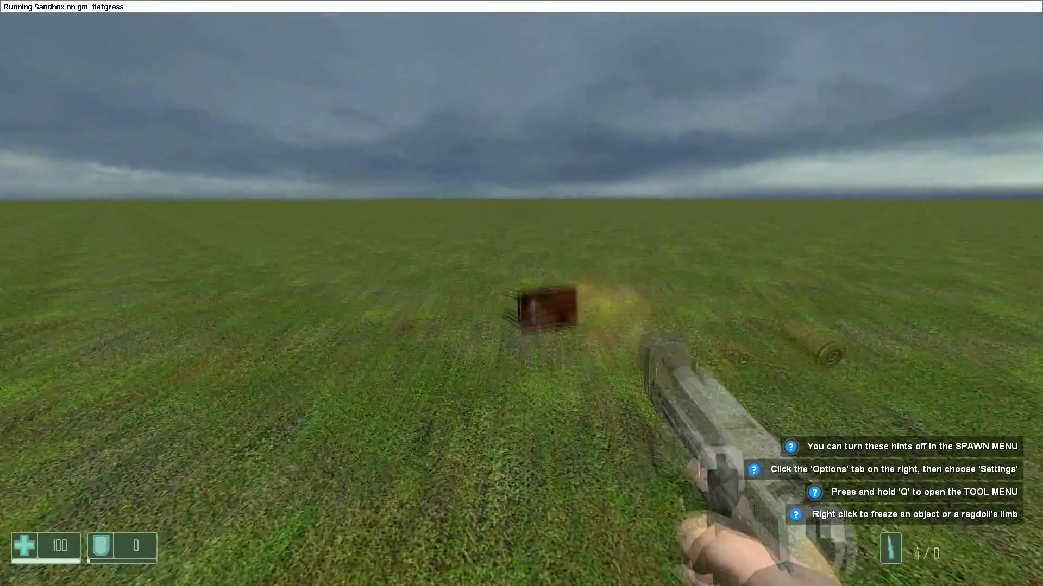
click(522, 293)
click(521, 293)
click(521, 293)
click(521, 293)
click(521, 293)
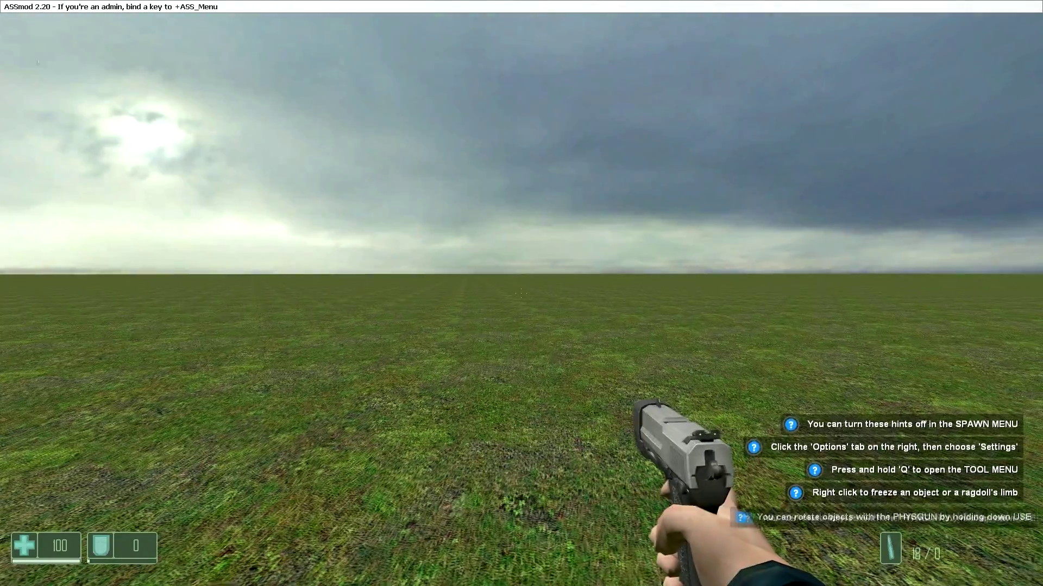
Give the player 100 armor through the ASSmod menu's Plugins > Give Armor option.
key(x)
mouse_move(117, 115)
mouse_move(163, 111)
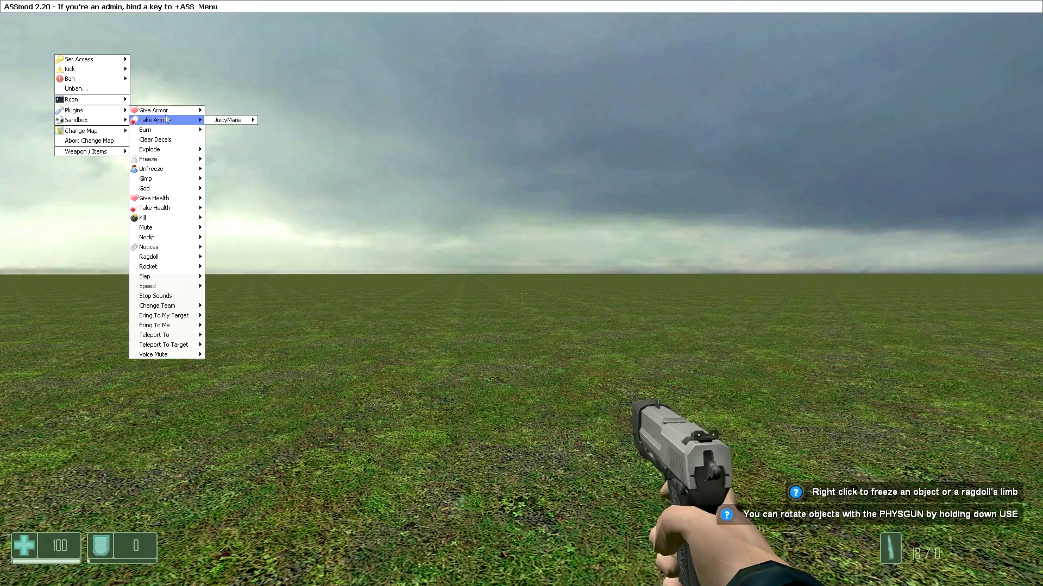
mouse_move(231, 110)
click(278, 198)
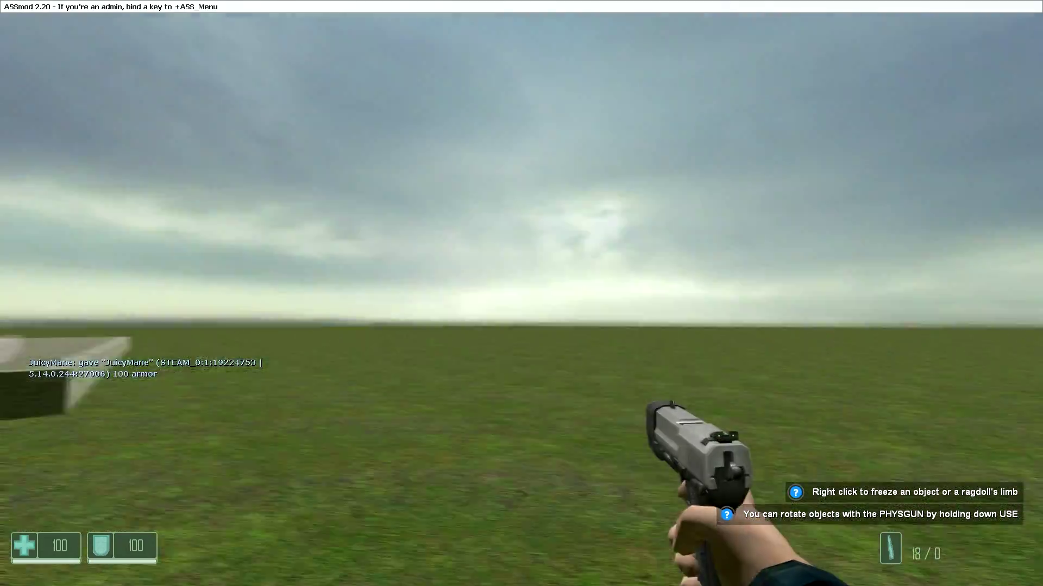
Walk forward and jump onto the stone platform, facing the open grass.
key(w)
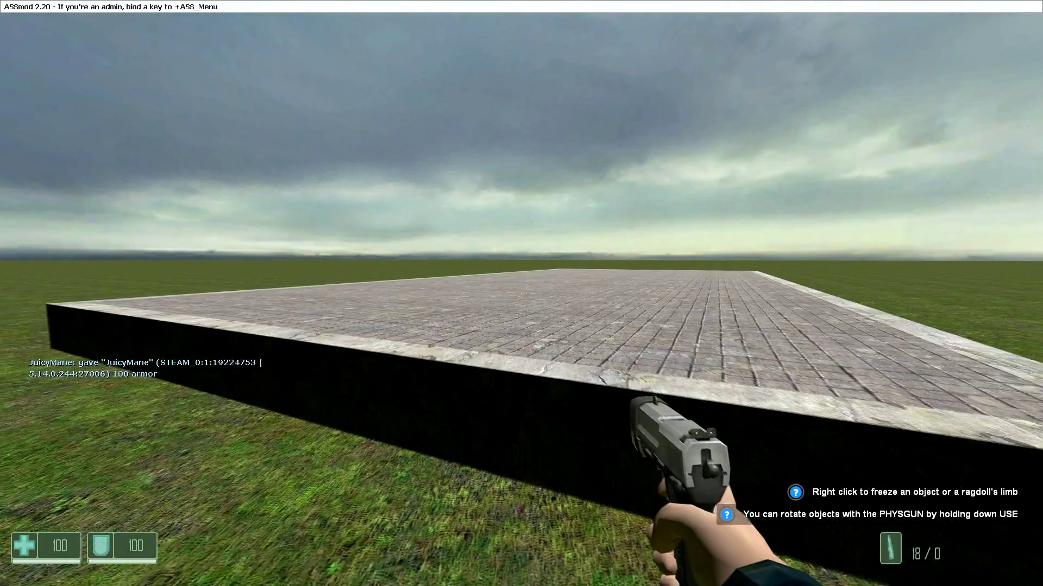
key(x)
key(space)
key(w)
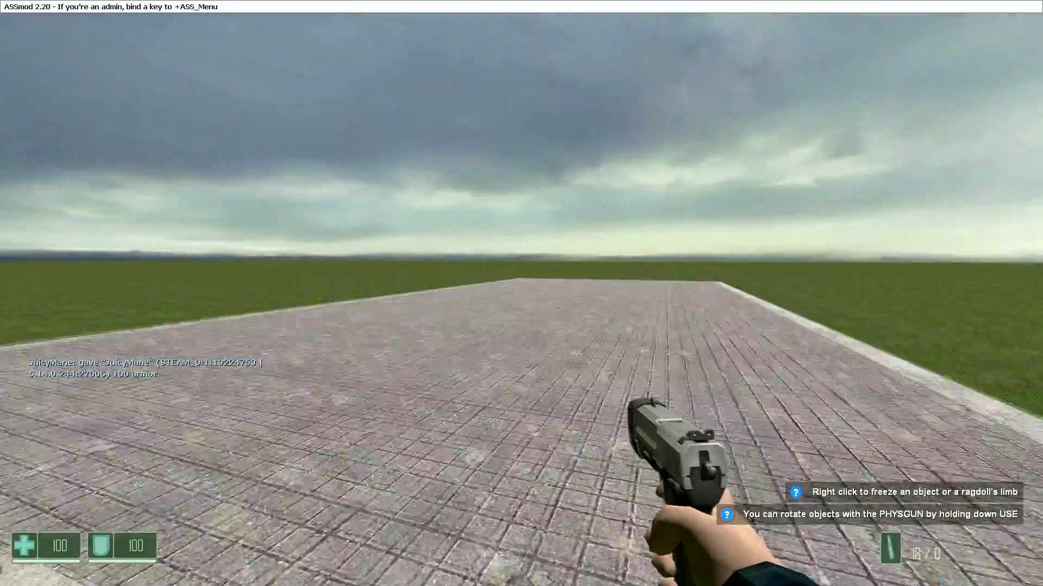
key(w)
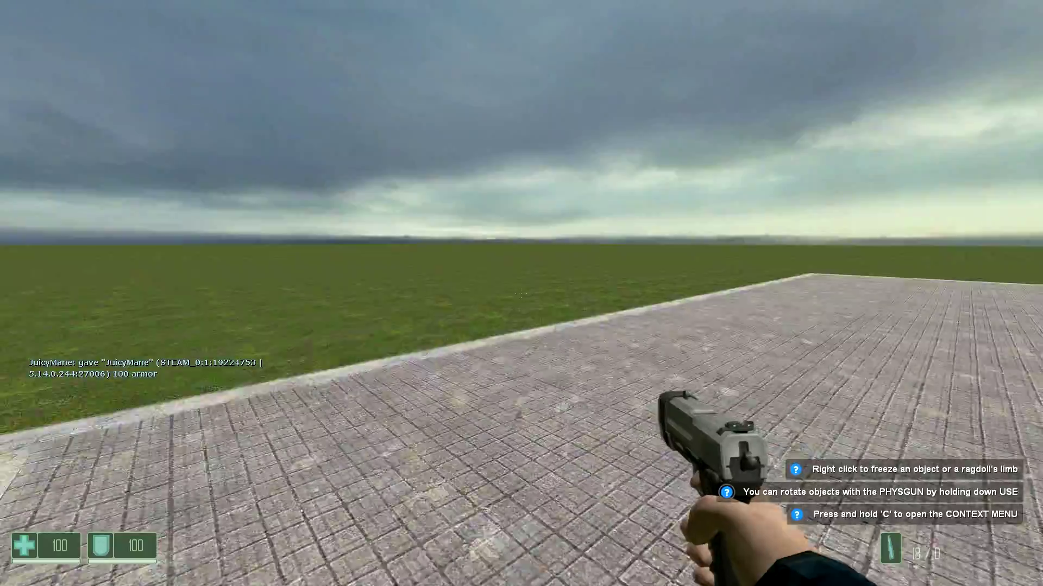